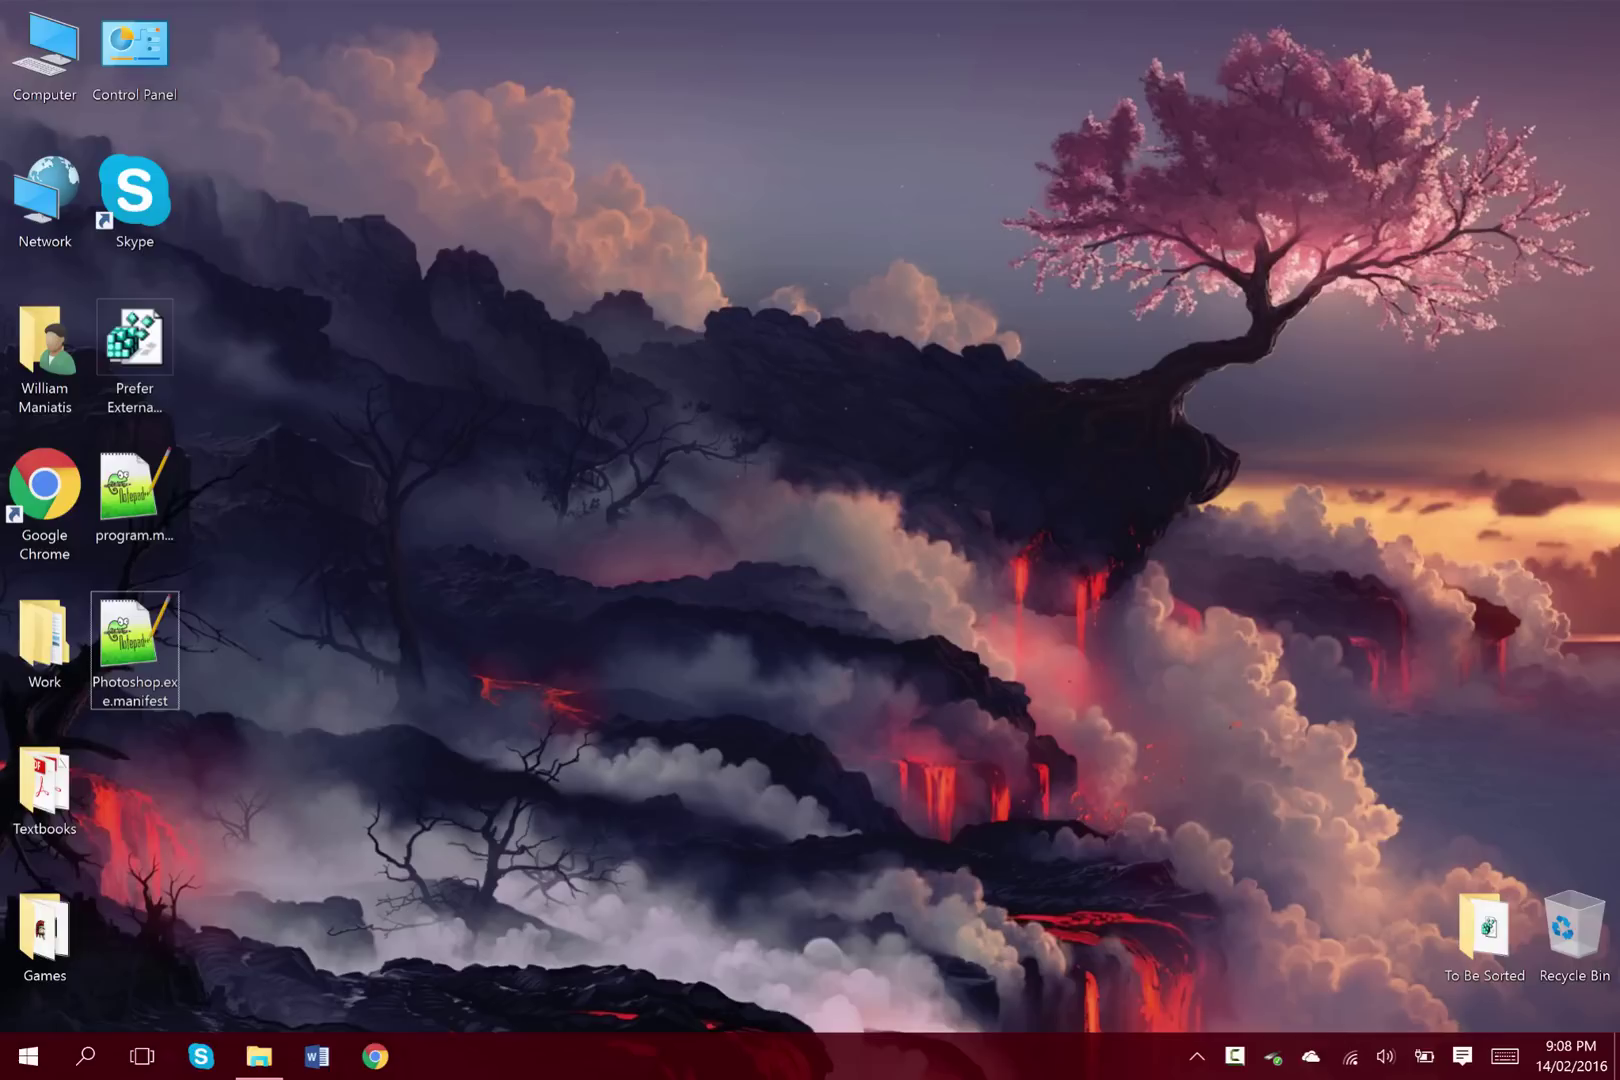
# Launch Photoshop CC 2014 by searching 'phot' from the taskbar
pyautogui.click(85, 1056)
pyautogui.write('pho')
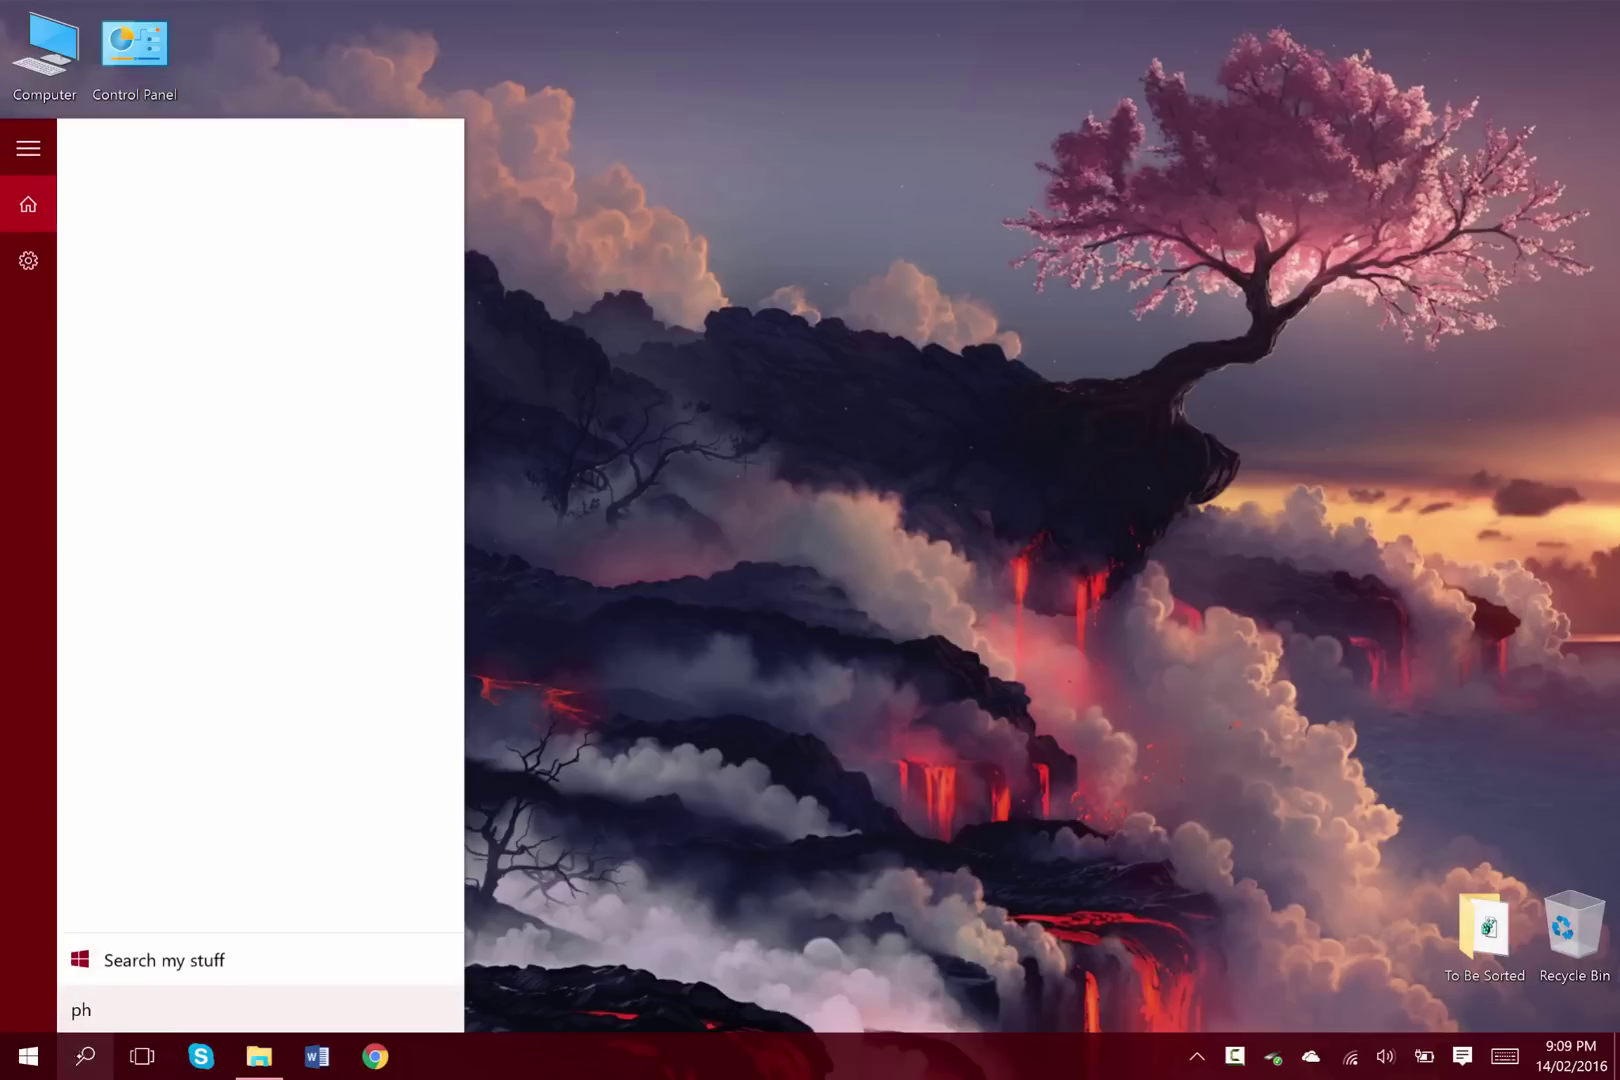
pyautogui.write('t')
pyautogui.press('Return')
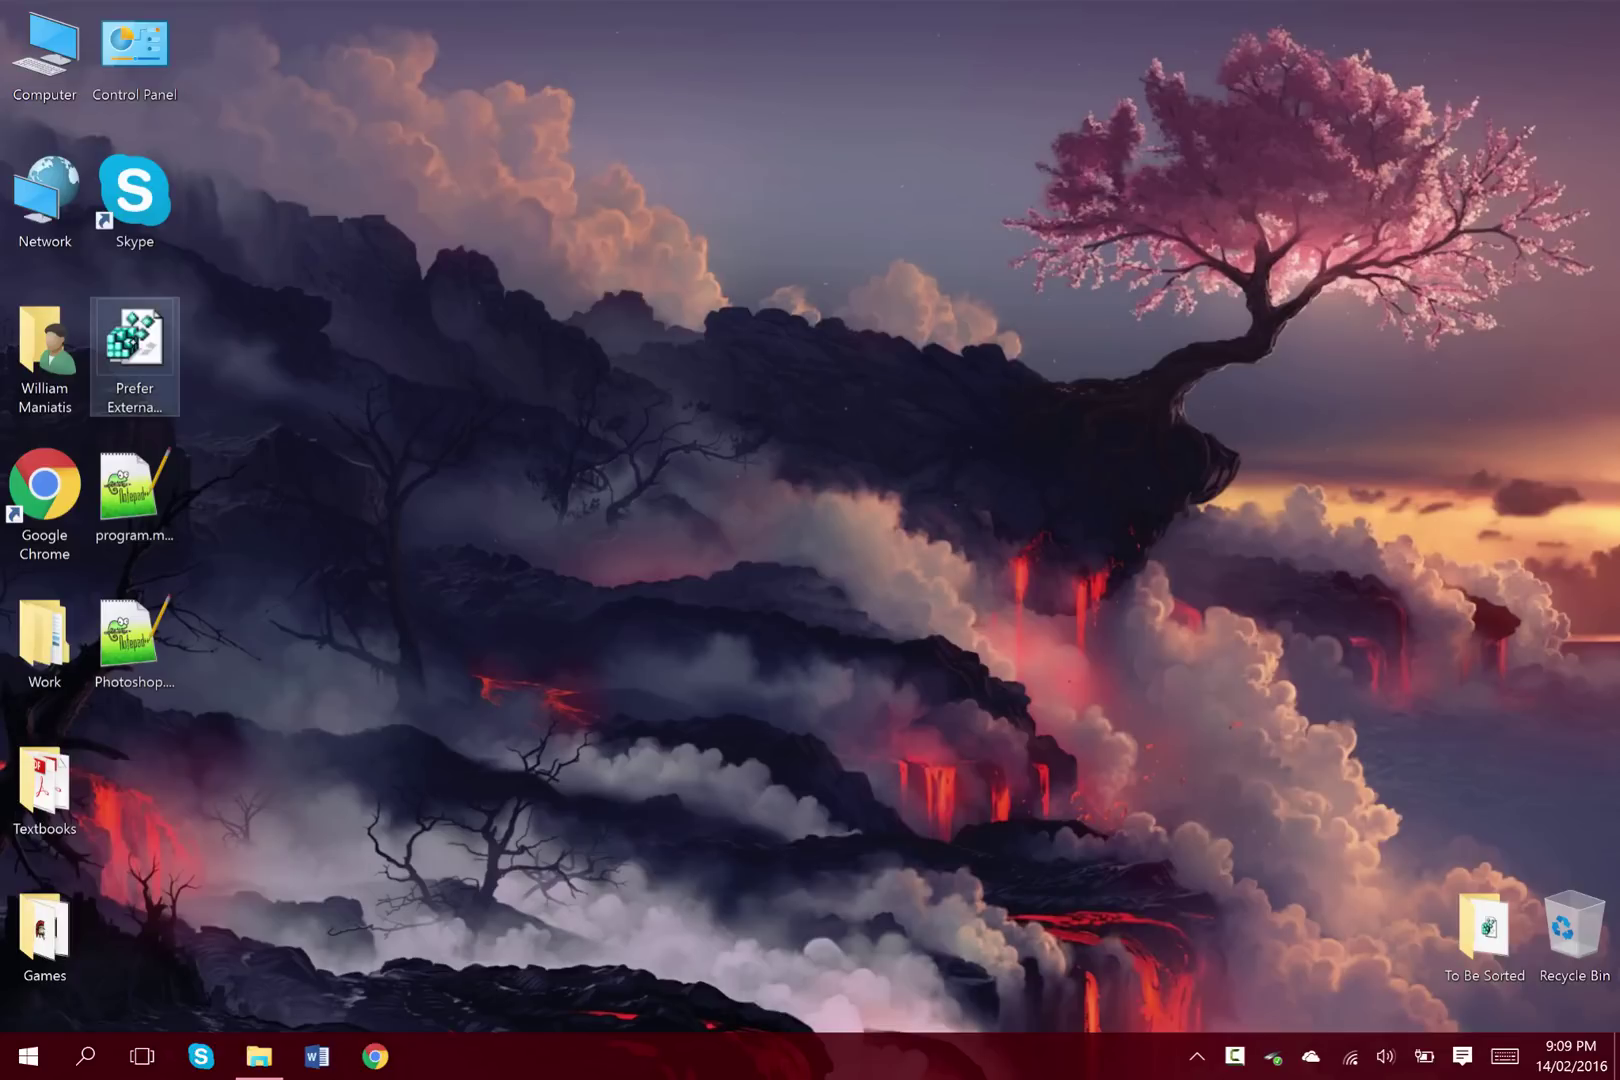
# View the Prefer External Manifest .reg file as text and select its registry key and value lines
pyautogui.click(133, 340)
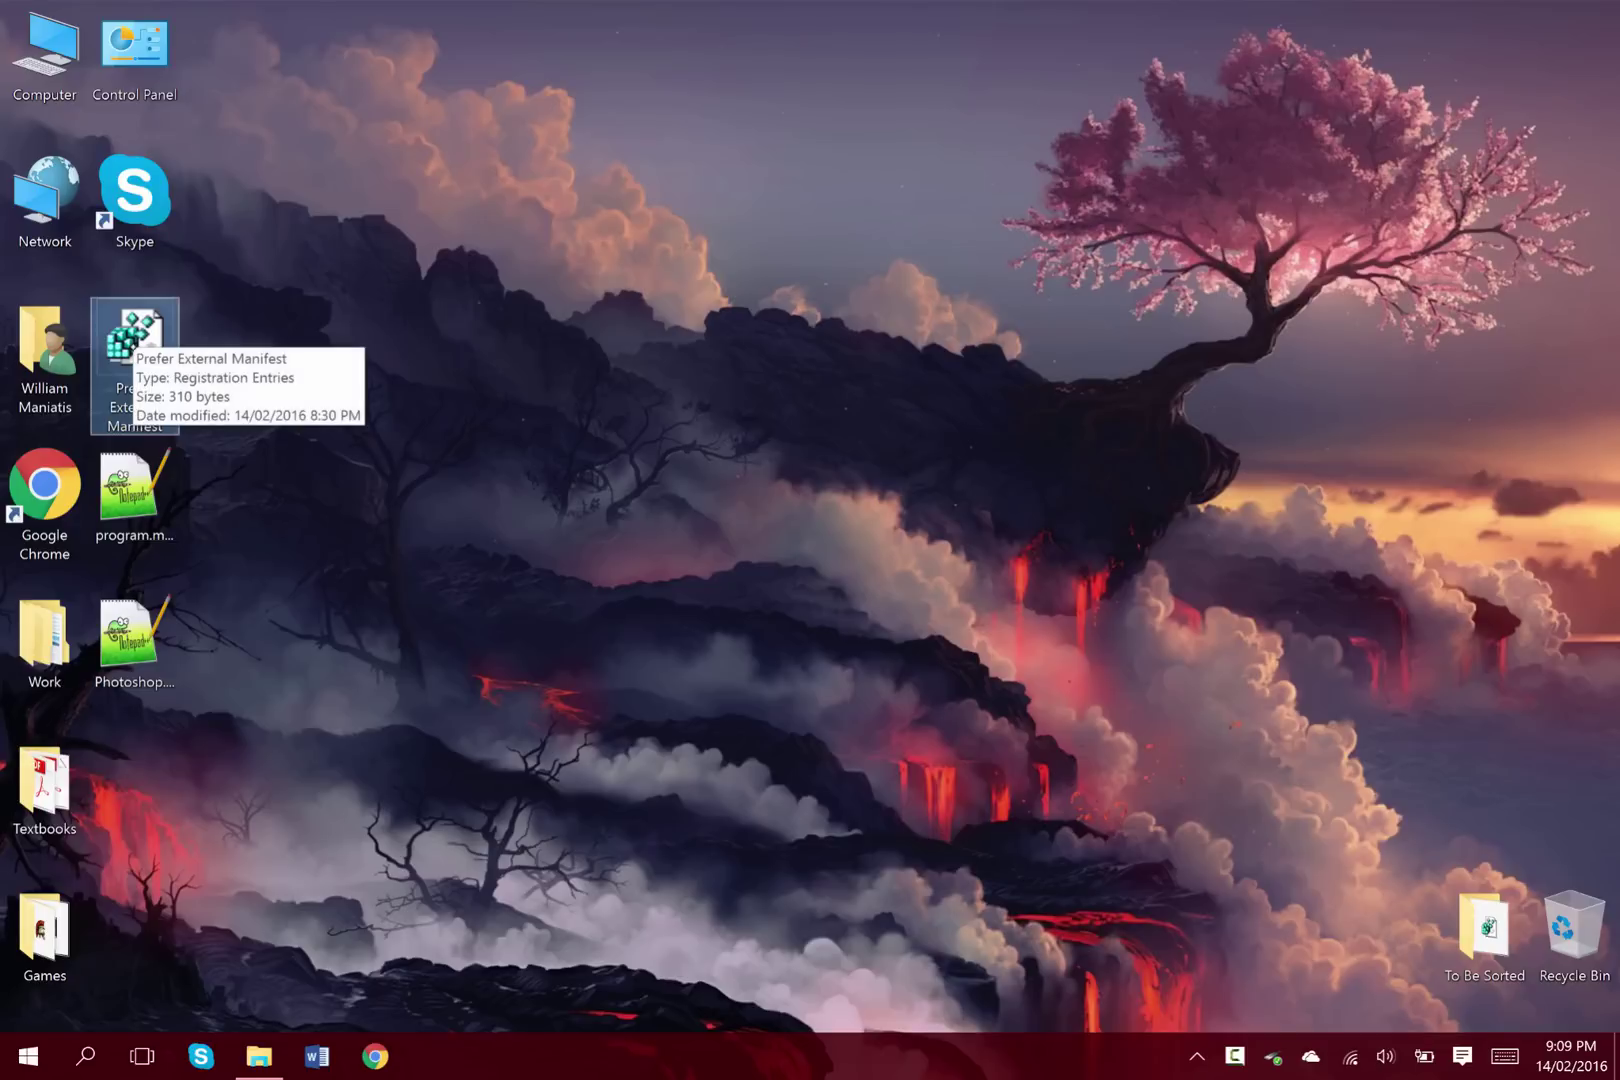
pyautogui.click(379, 670)
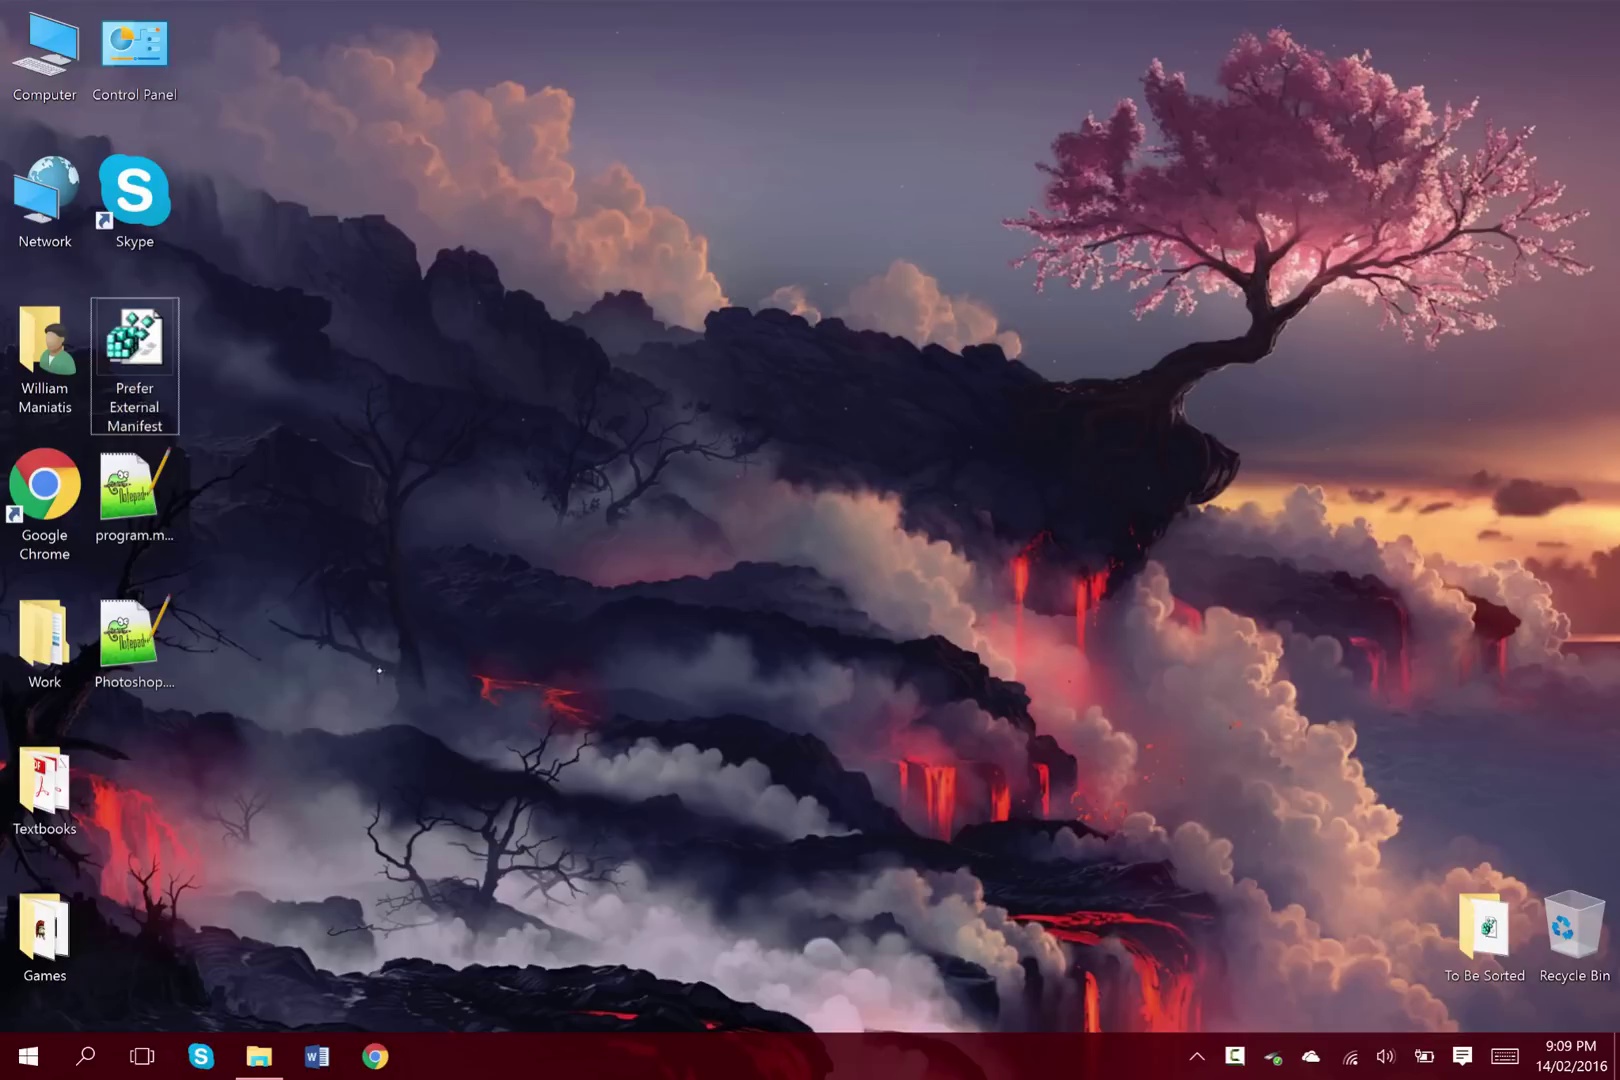
pyautogui.rightClick(118, 352)
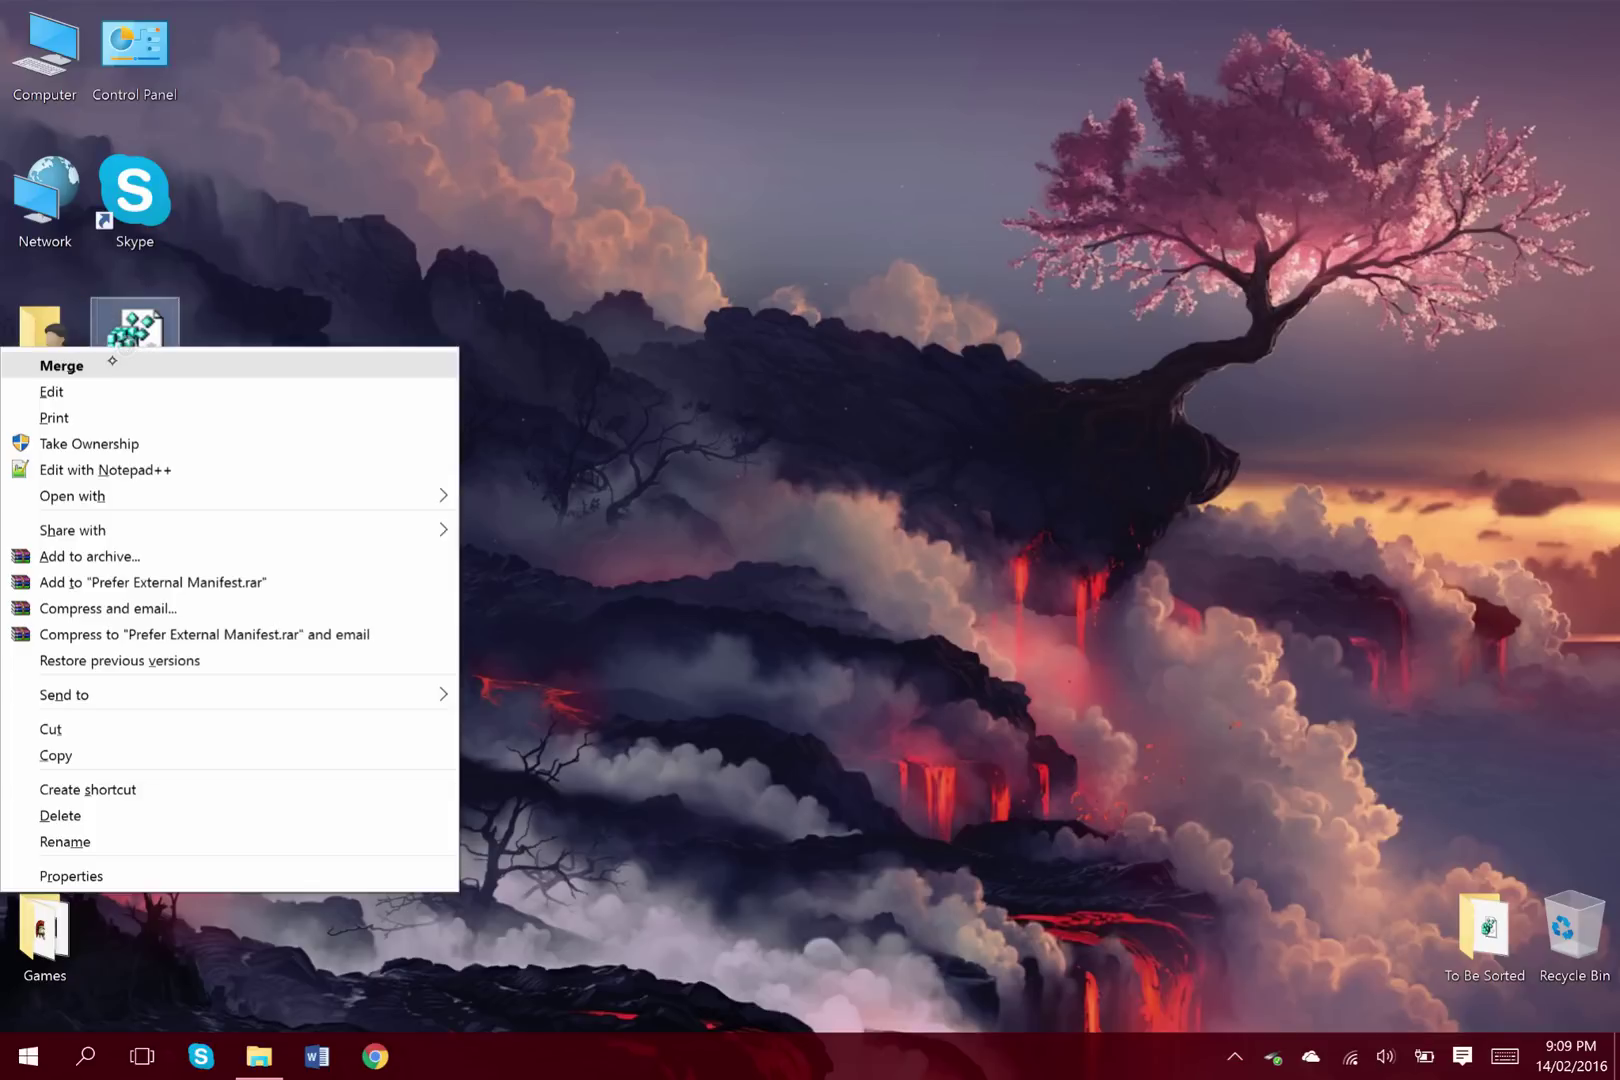
pyautogui.click(127, 383)
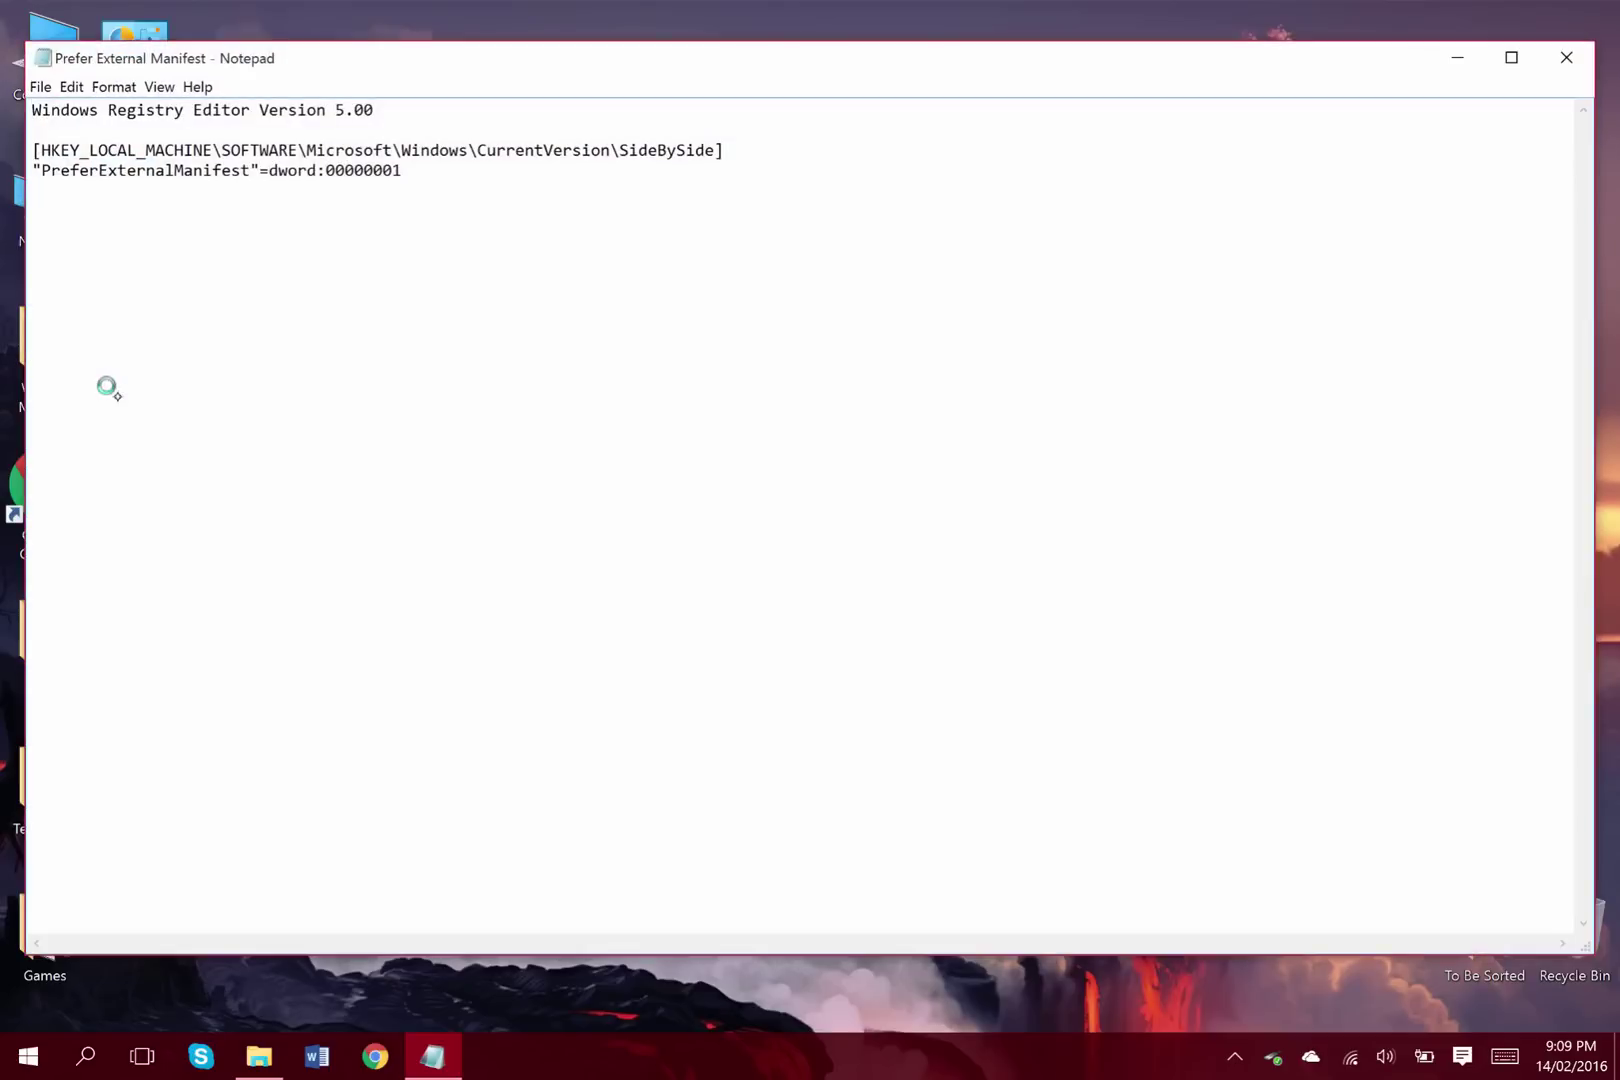
pyautogui.moveTo(444, 177); pyautogui.dragTo(16, 148)
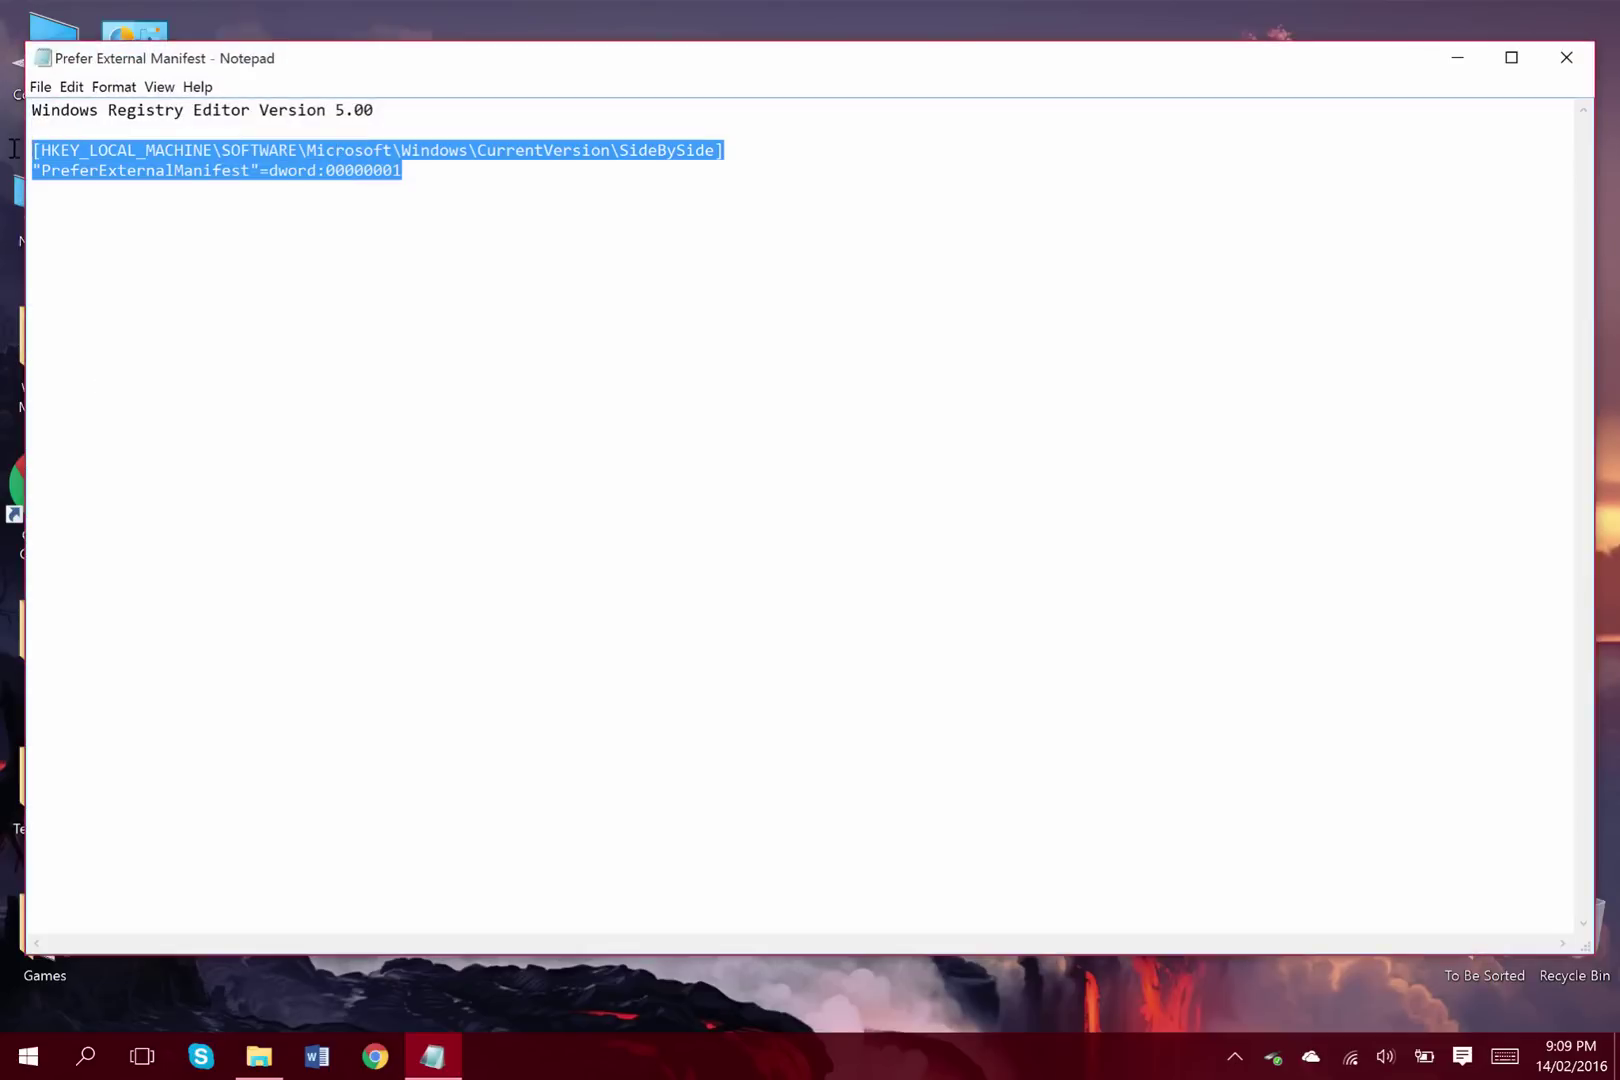
pyautogui.click(726, 610)
pyautogui.click(1566, 57)
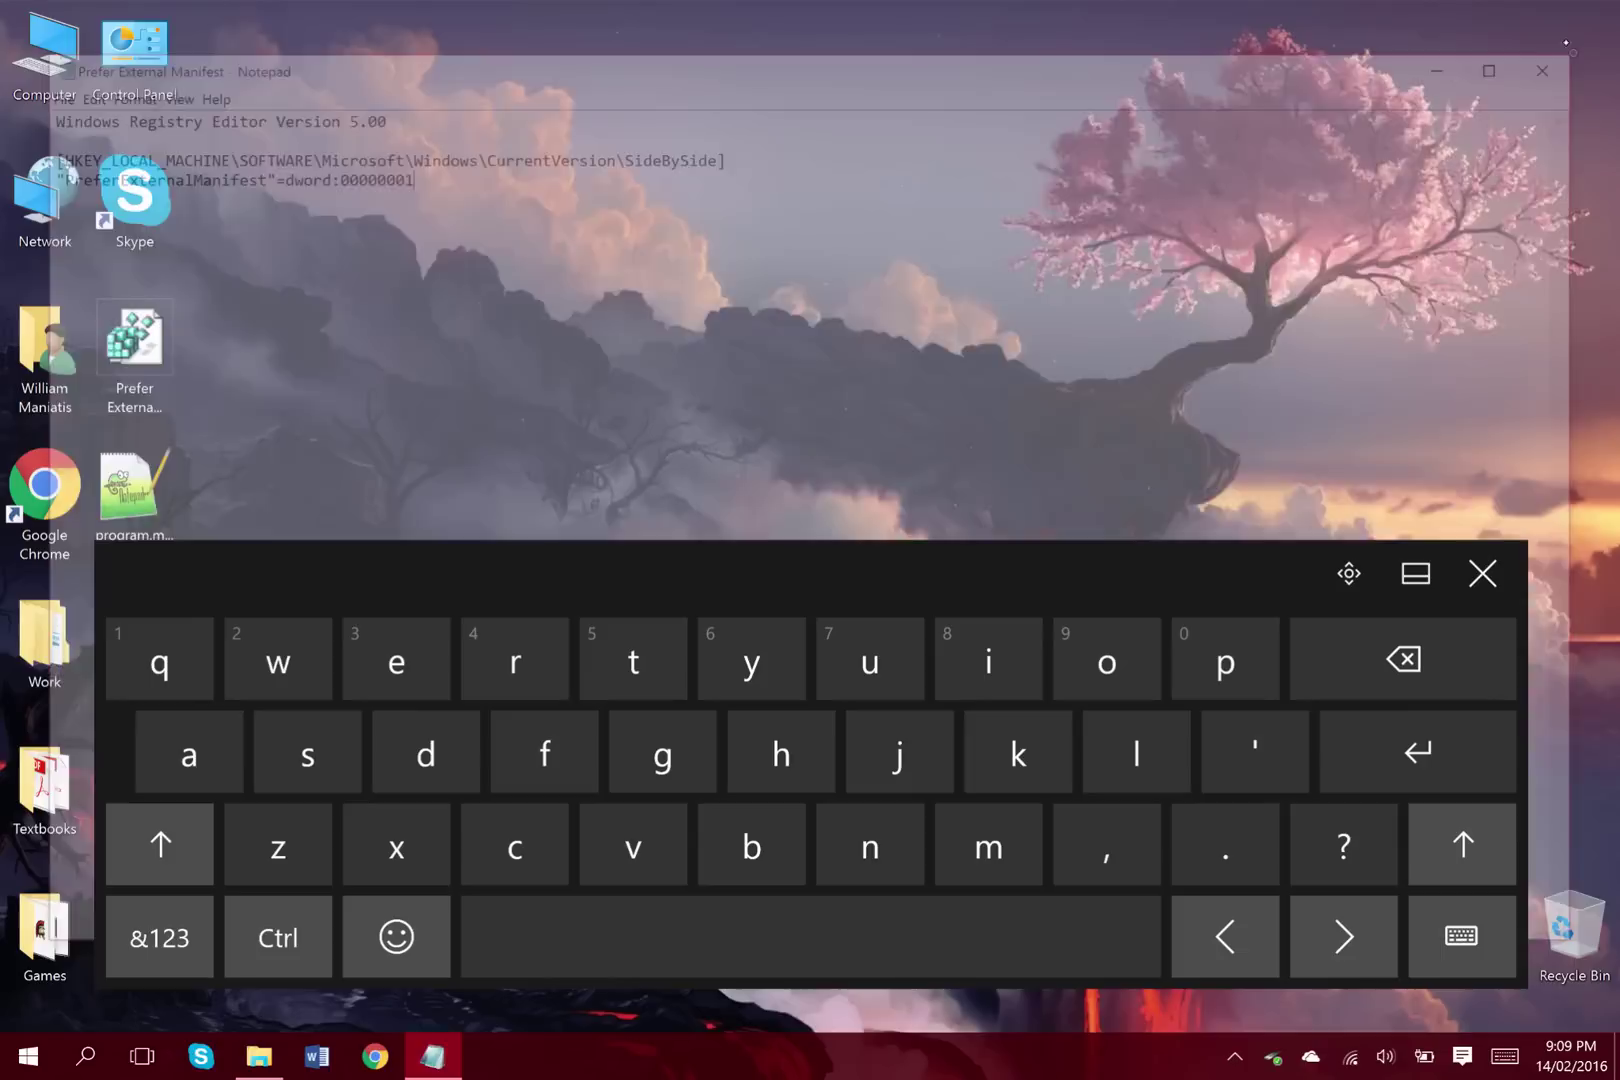
pyautogui.click(1482, 573)
pyautogui.press('super+e')
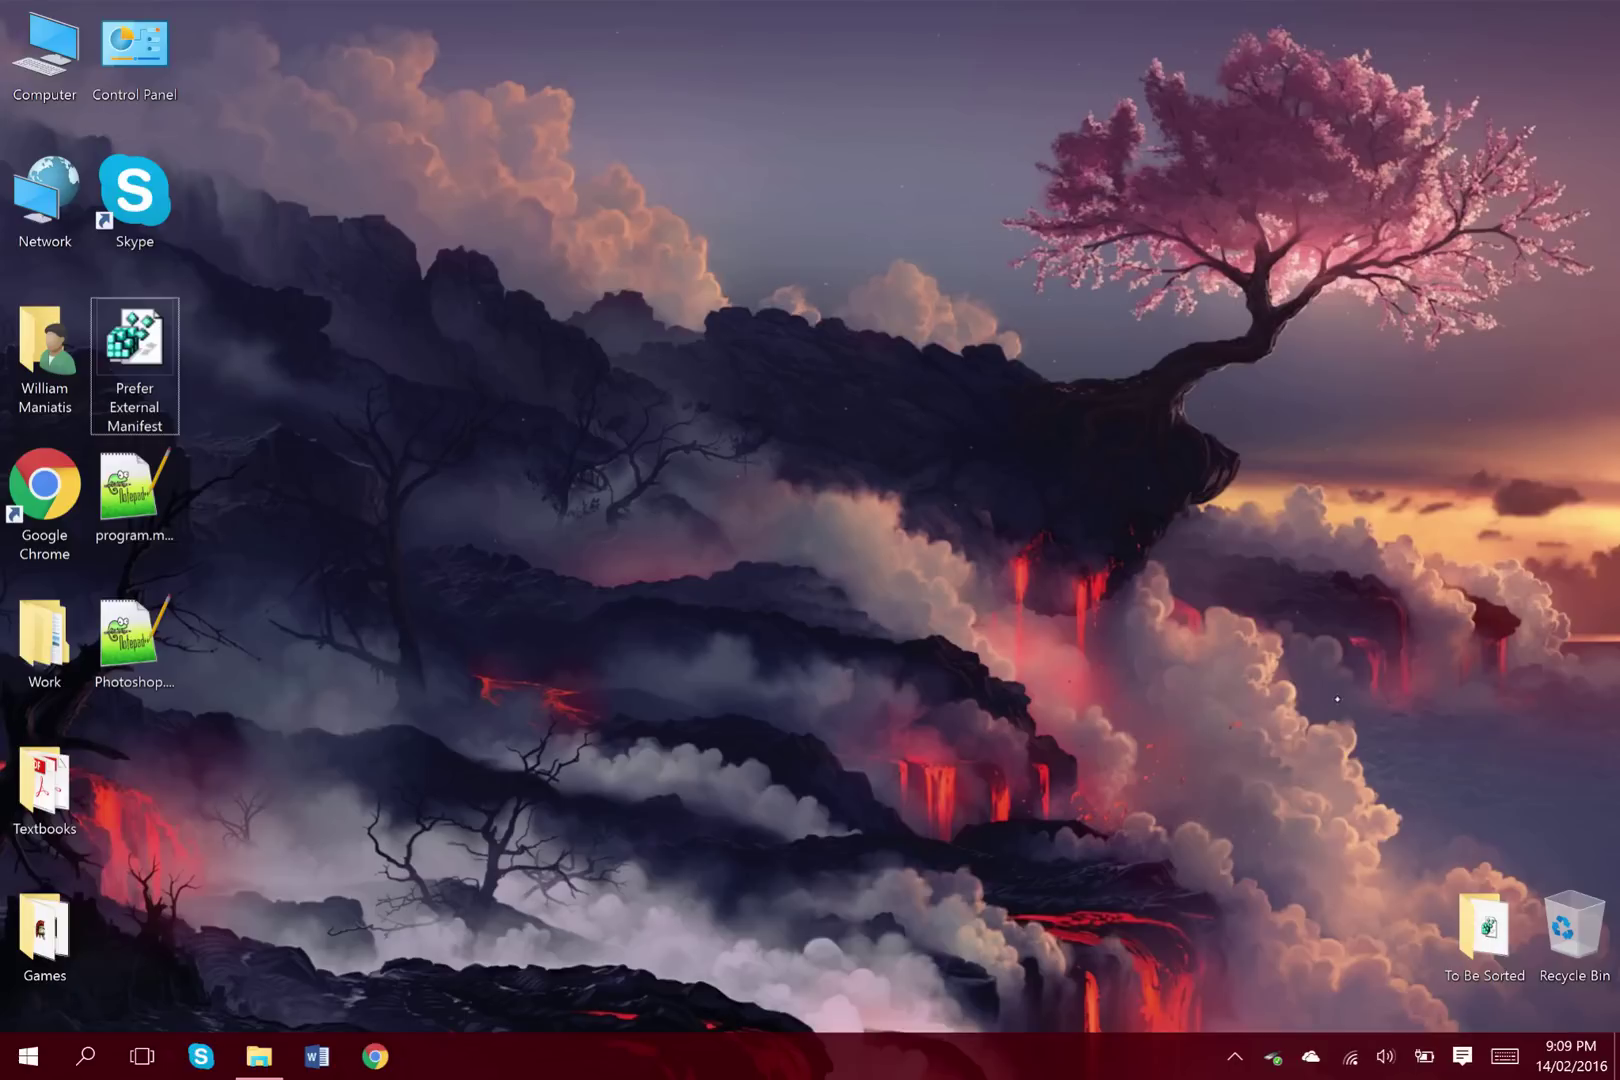
# Merge the Prefer External Manifest .reg file into the registry and confirm the prompt
pyautogui.press('Return')
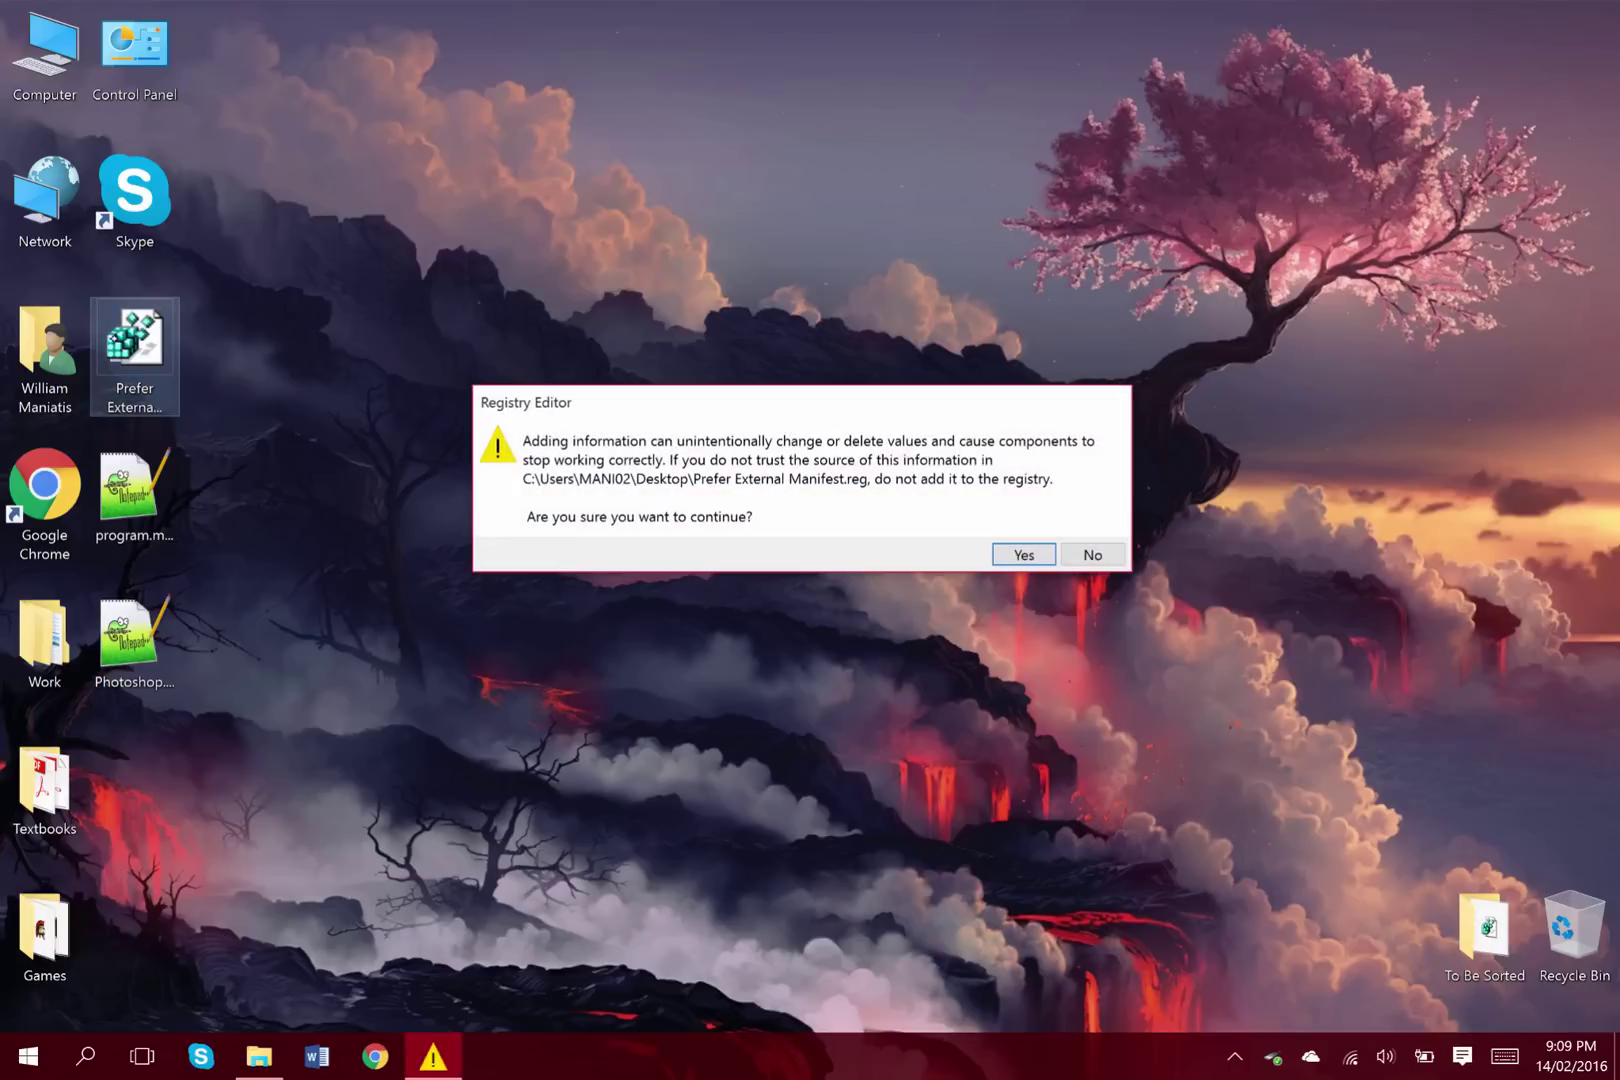
pyautogui.click(1092, 554)
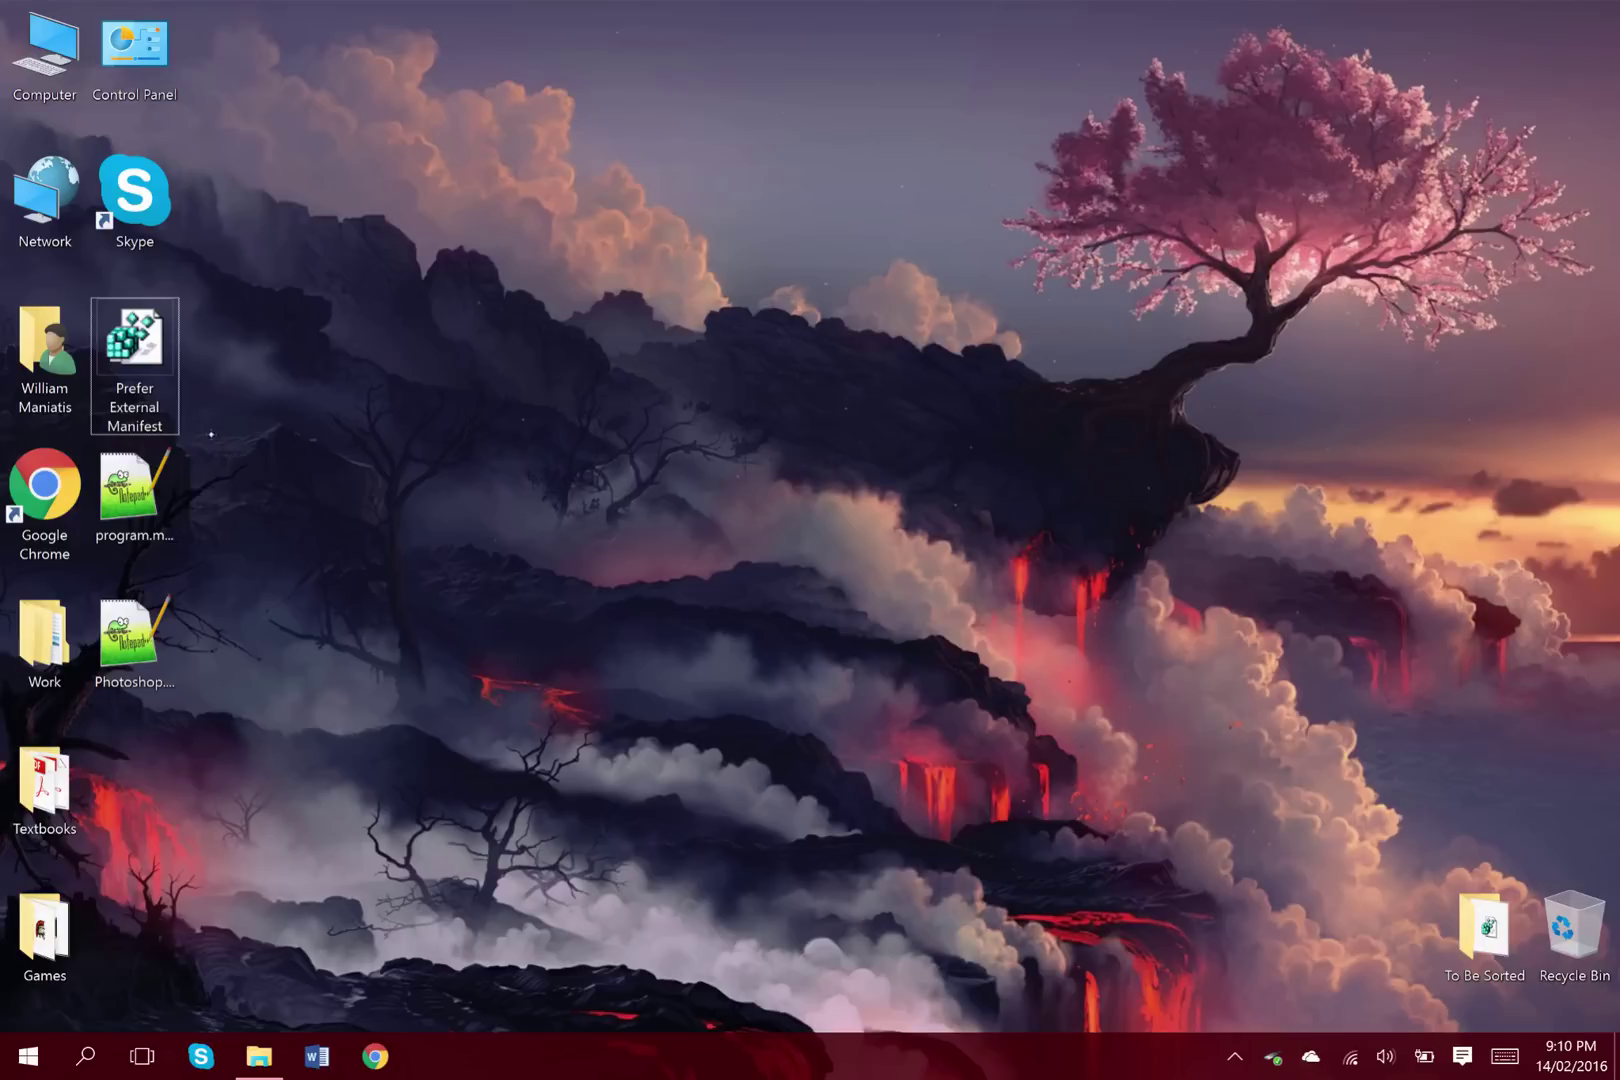
pyautogui.click(140, 485)
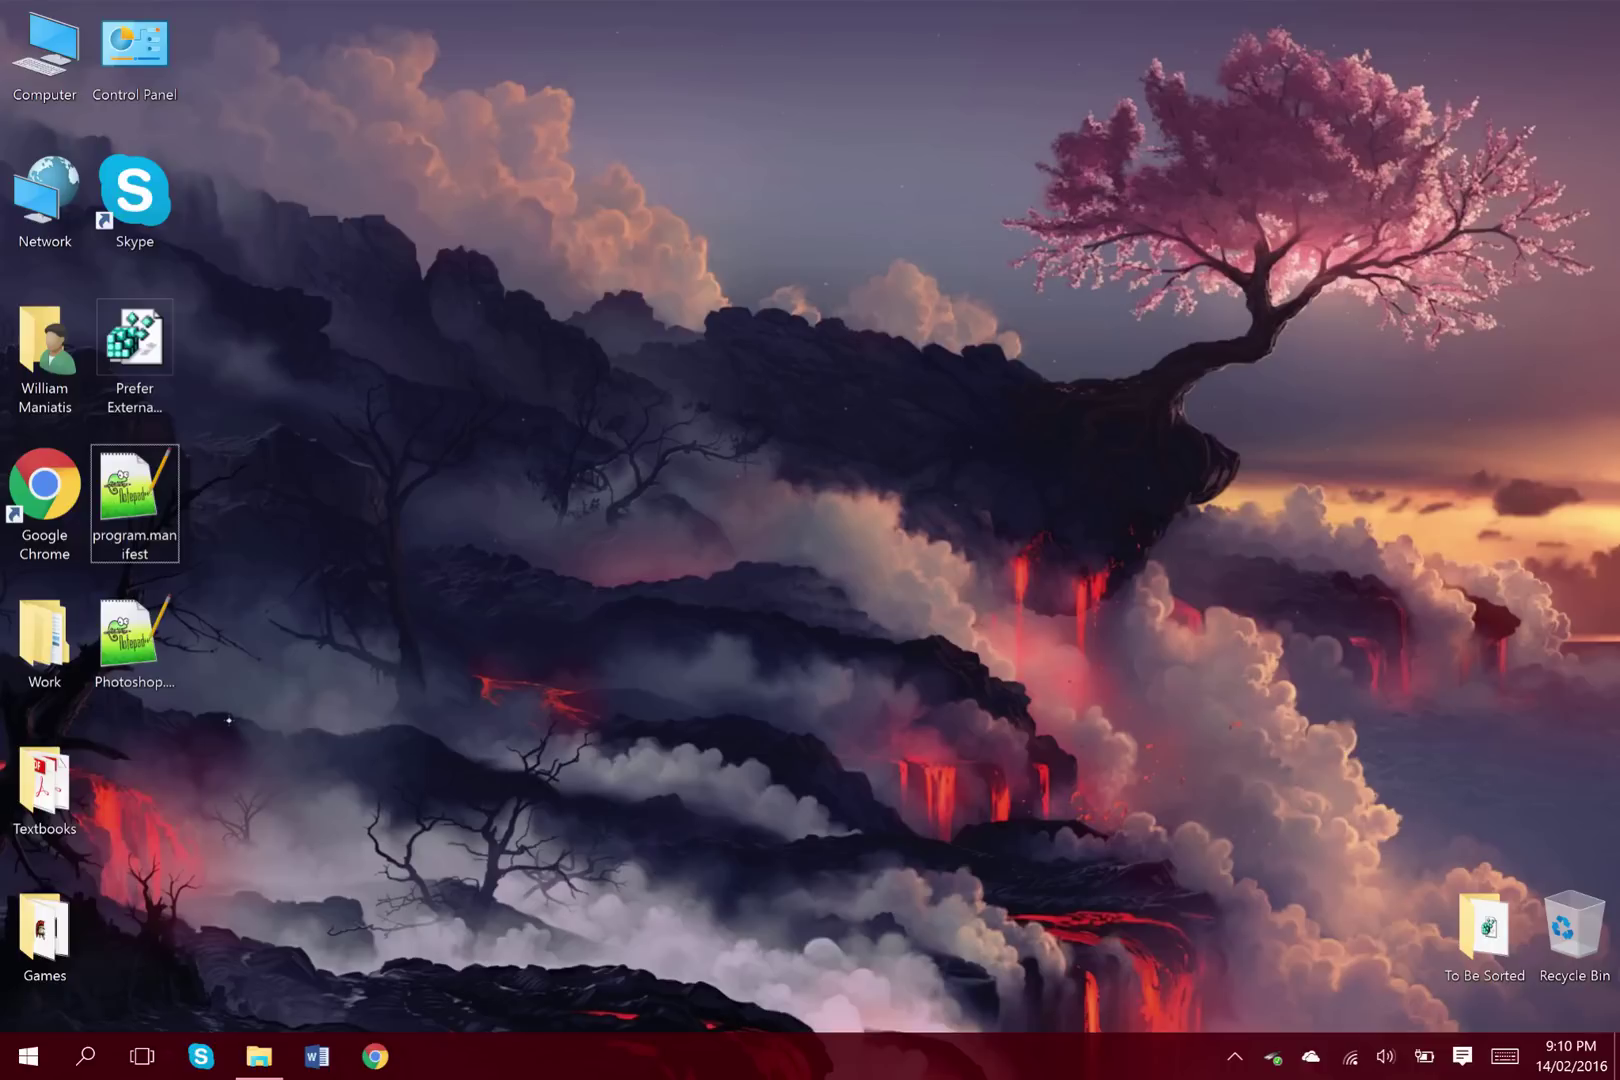
pyautogui.rightClick(134, 493)
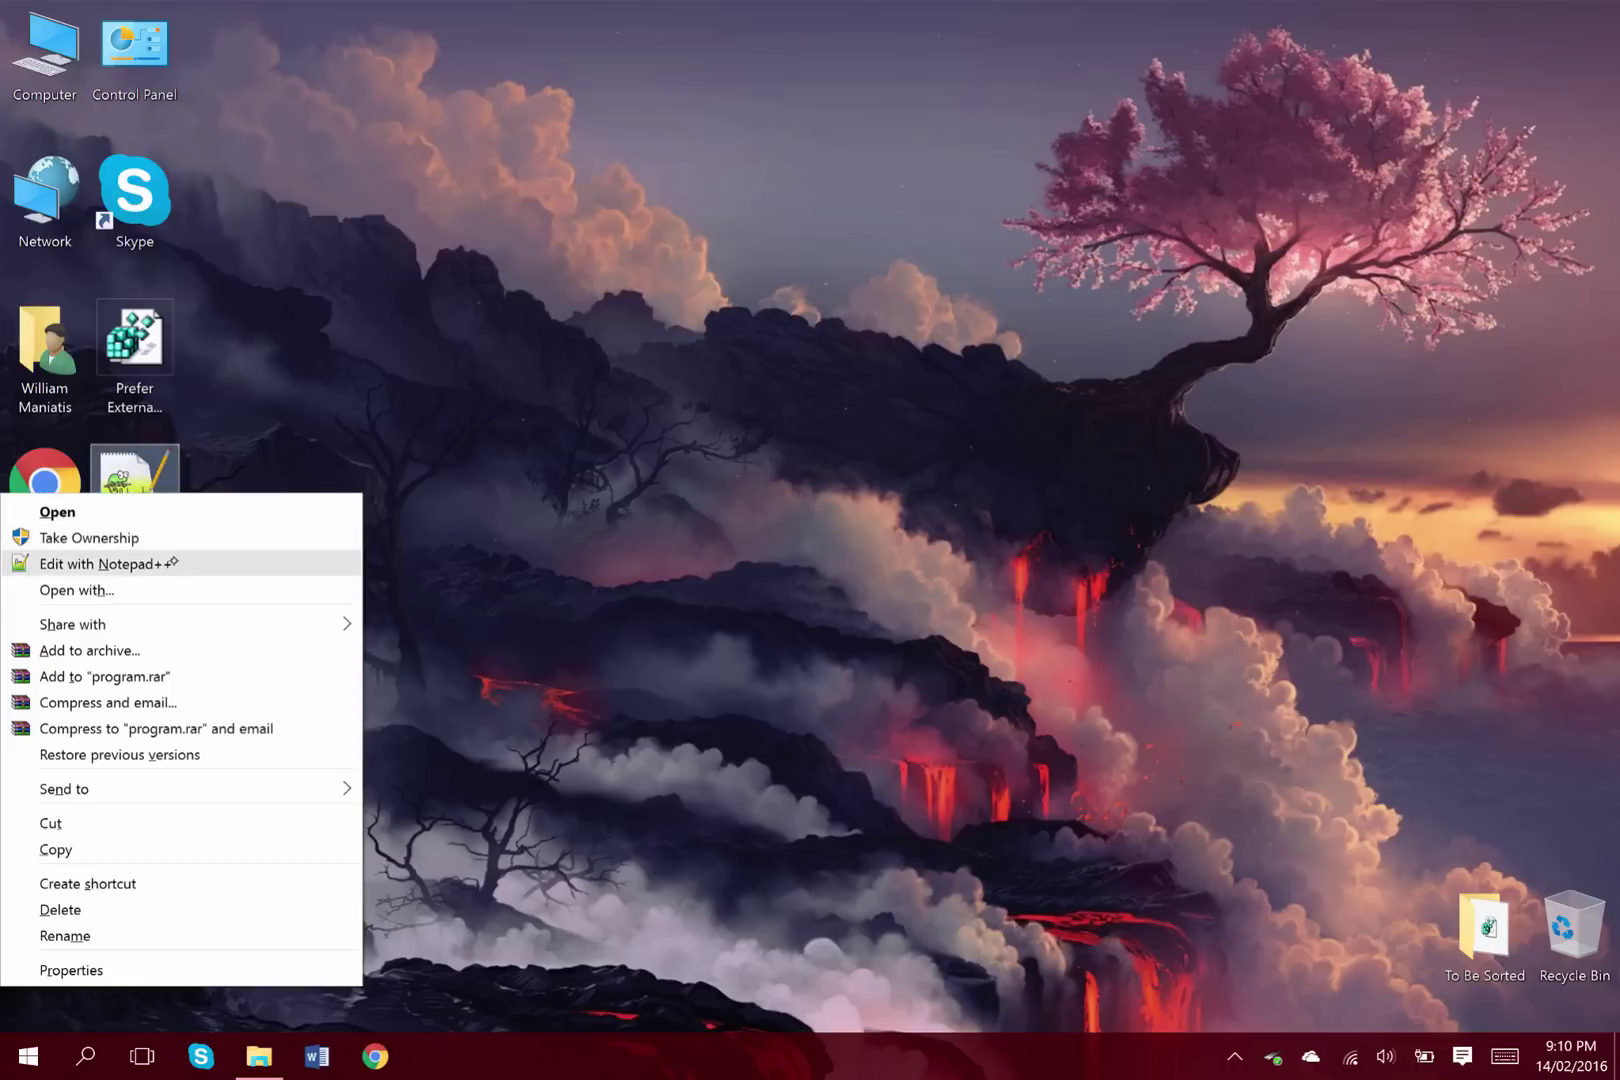
pyautogui.click(127, 563)
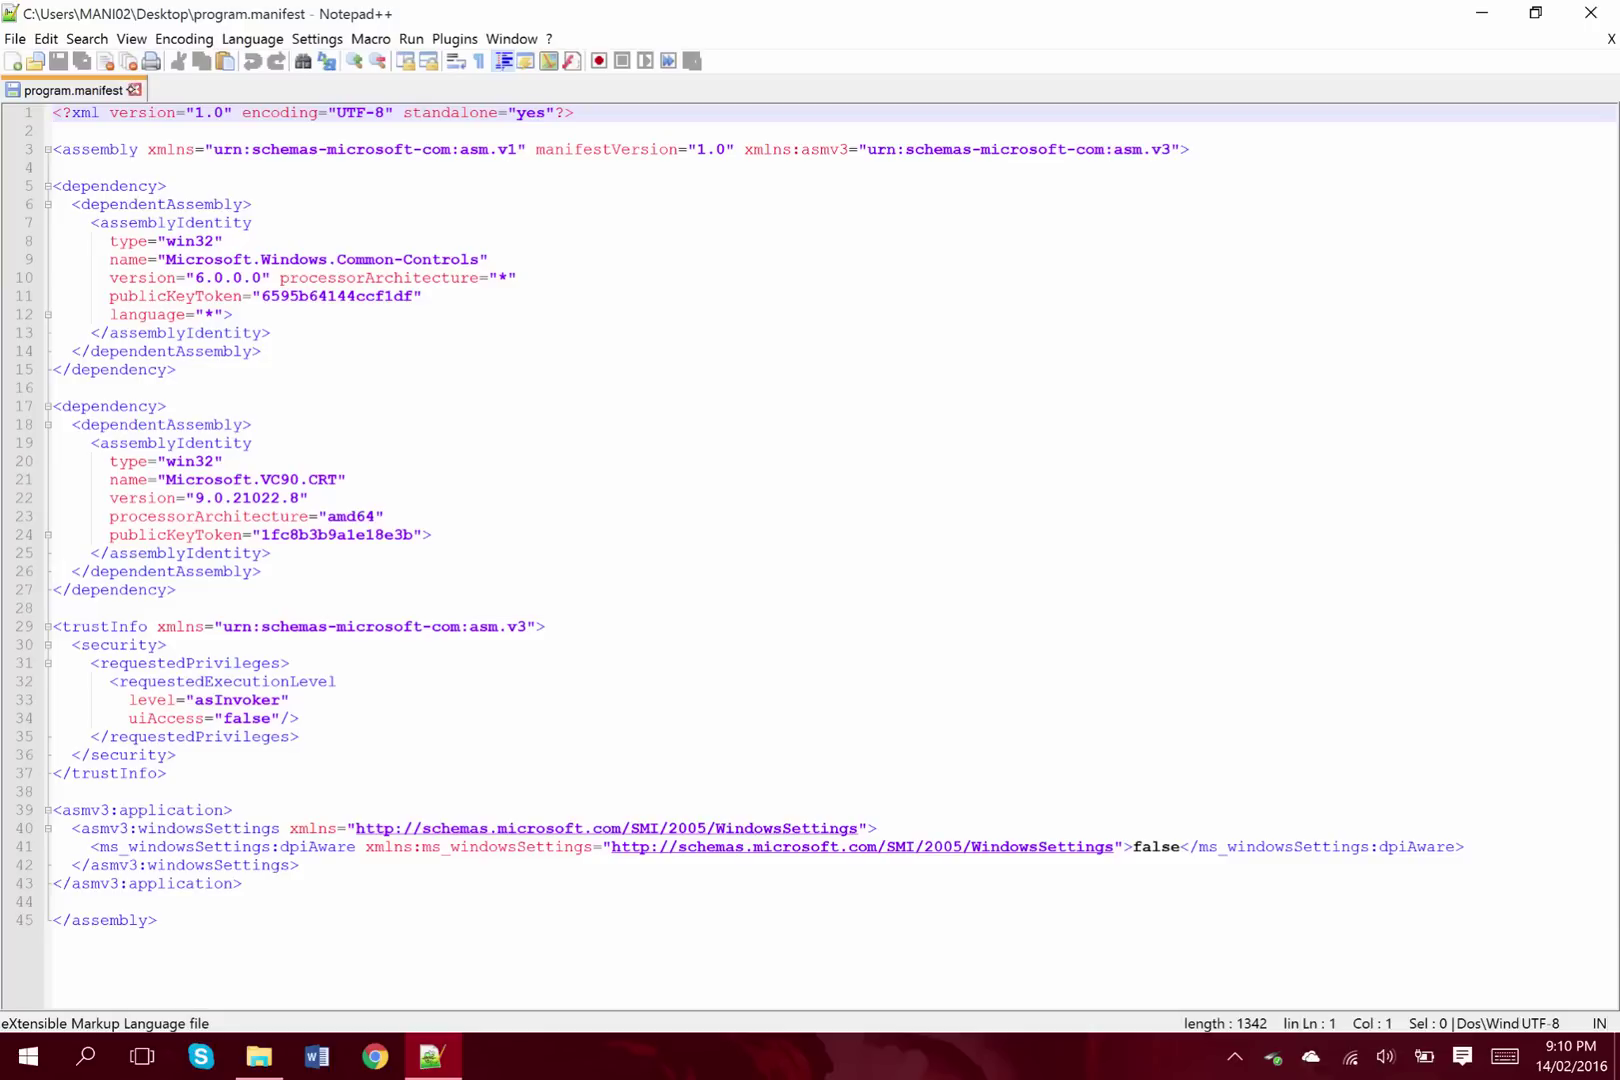
pyautogui.click(134, 89)
pyautogui.click(1588, 14)
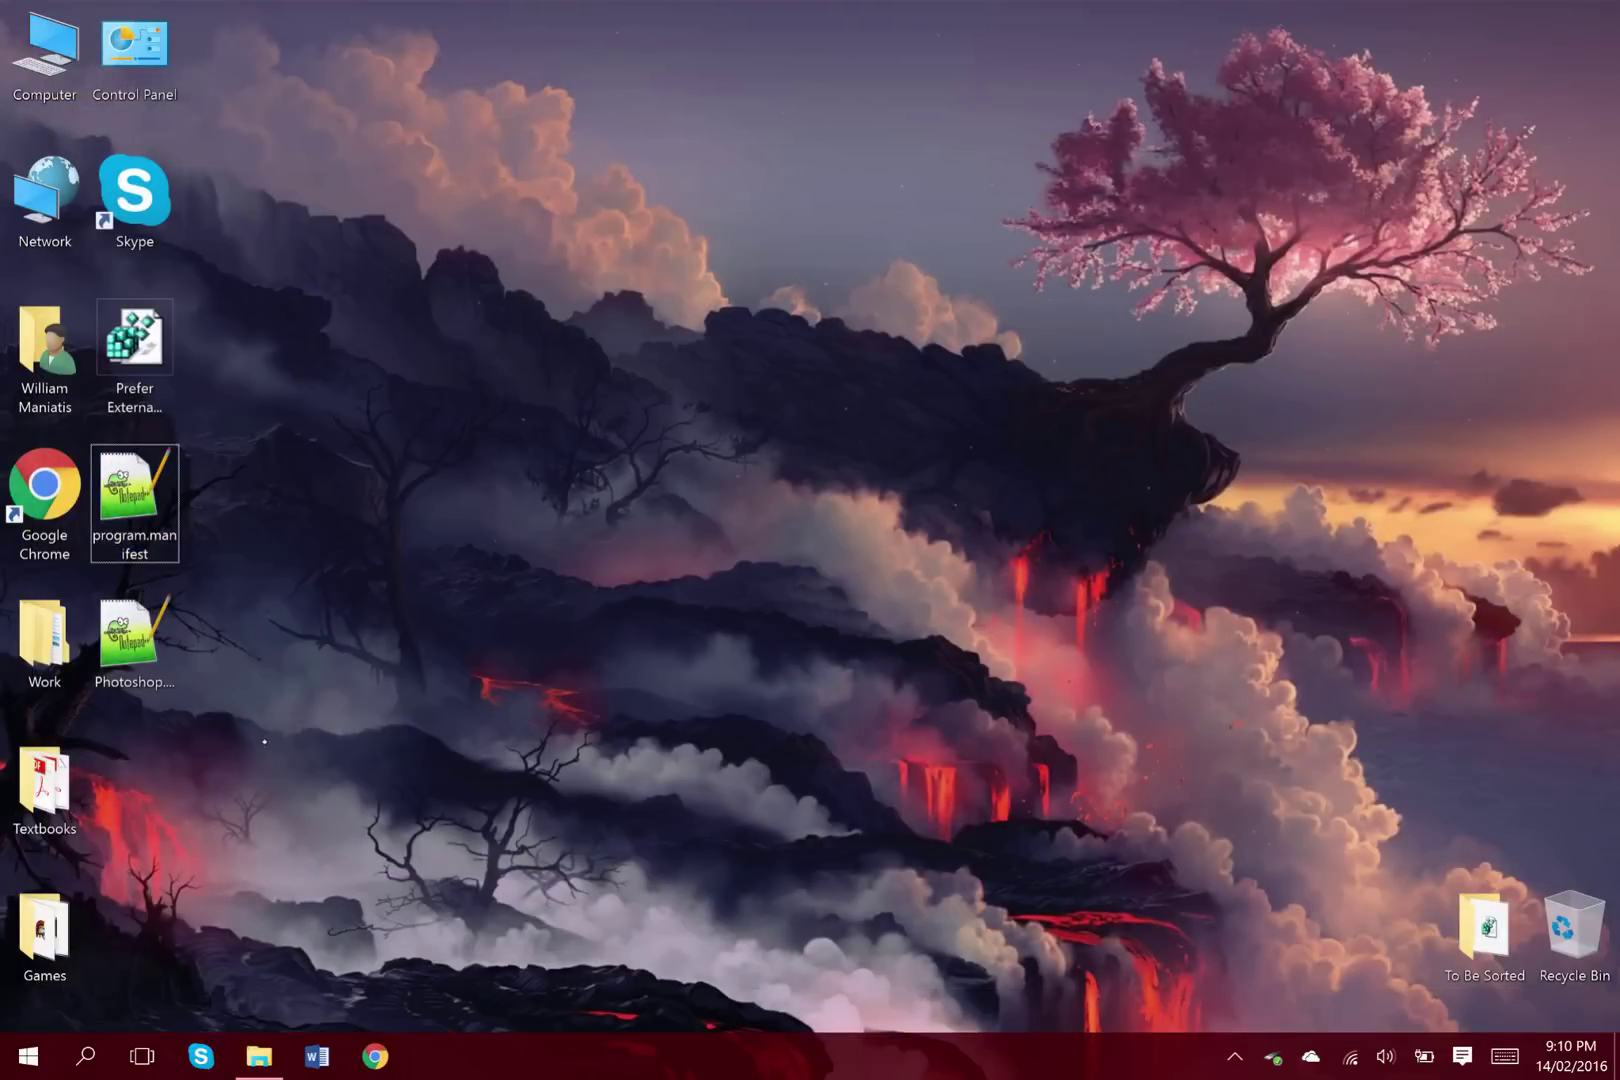
# Browse to C:\Program Files\Adobe\Adobe Photoshop CC 2014, select Photoshop, and move the window aside
pyautogui.doubleClick(44, 50)
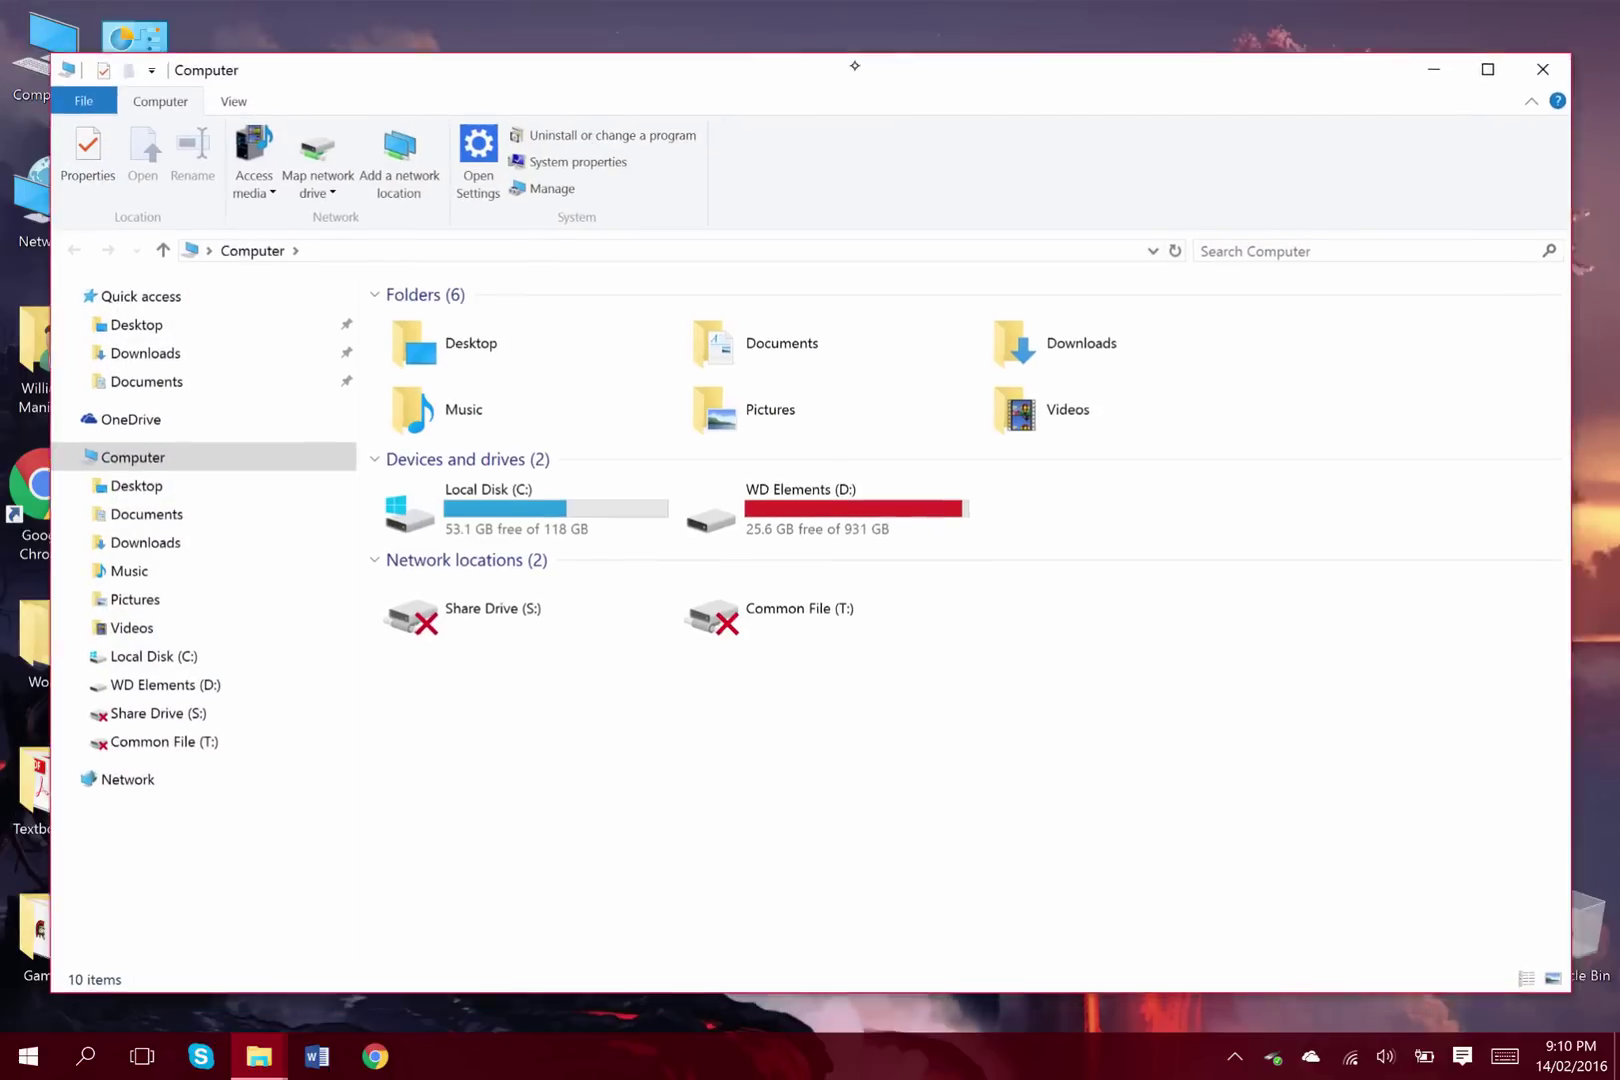
pyautogui.moveTo(846, 58); pyautogui.dragTo(858, 45)
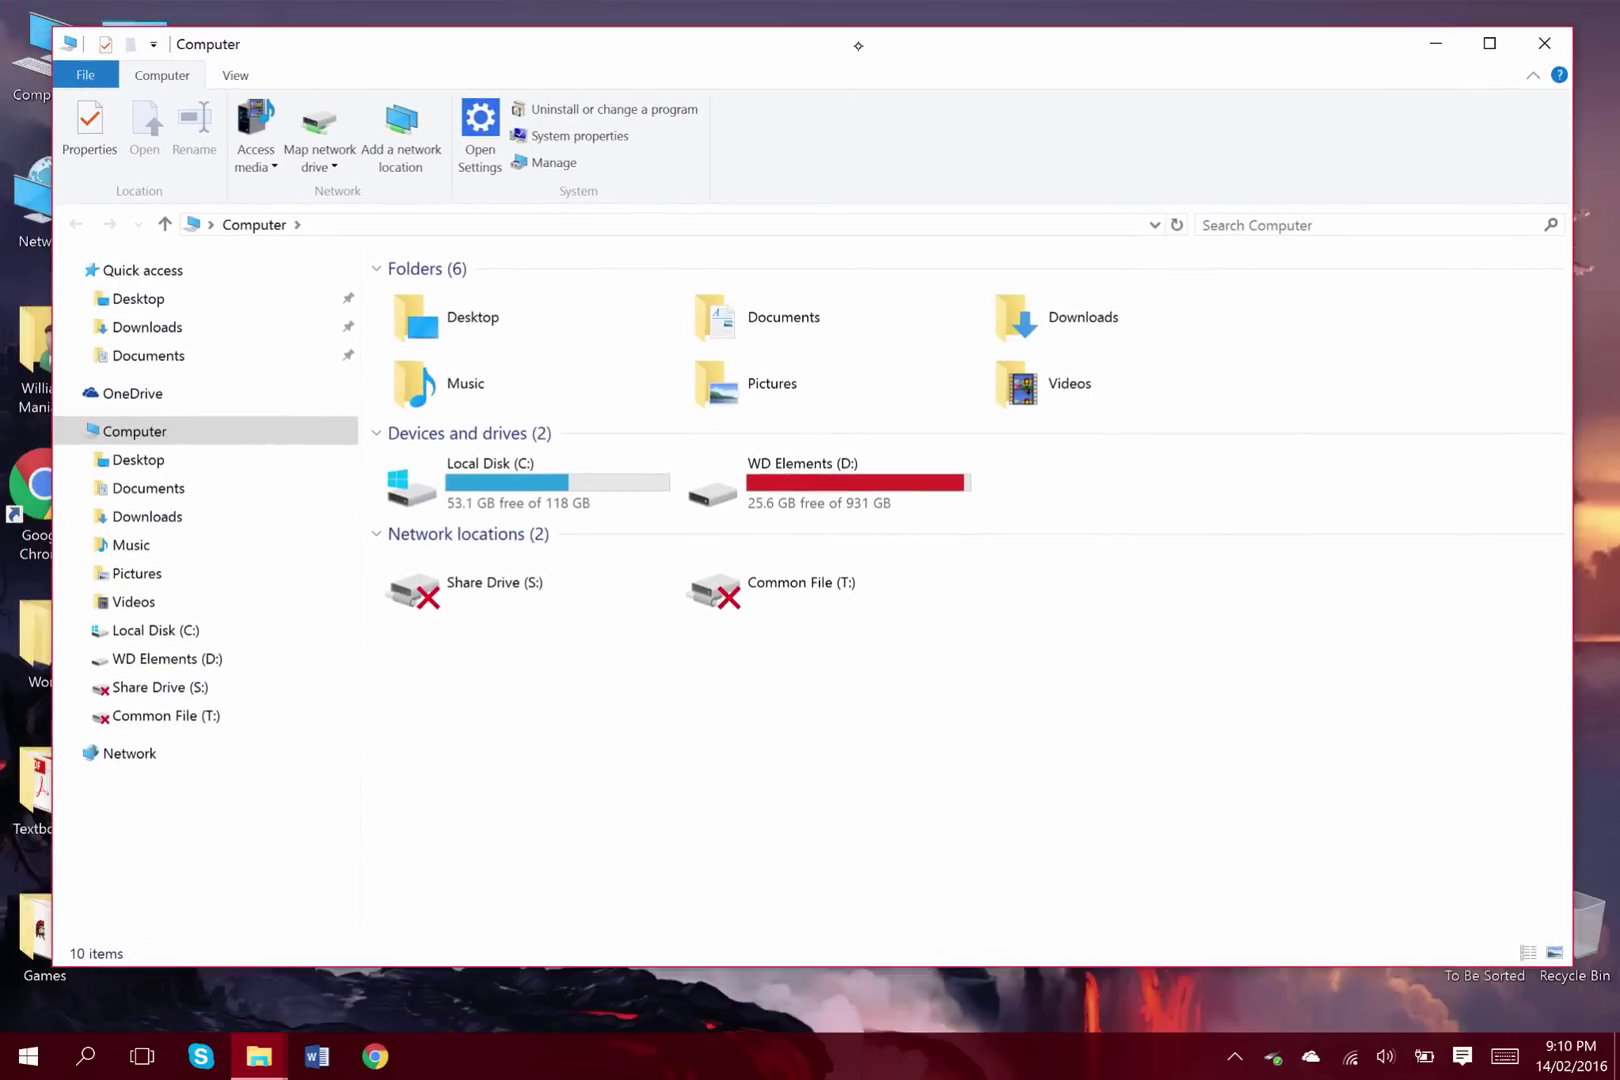
pyautogui.click(1544, 43)
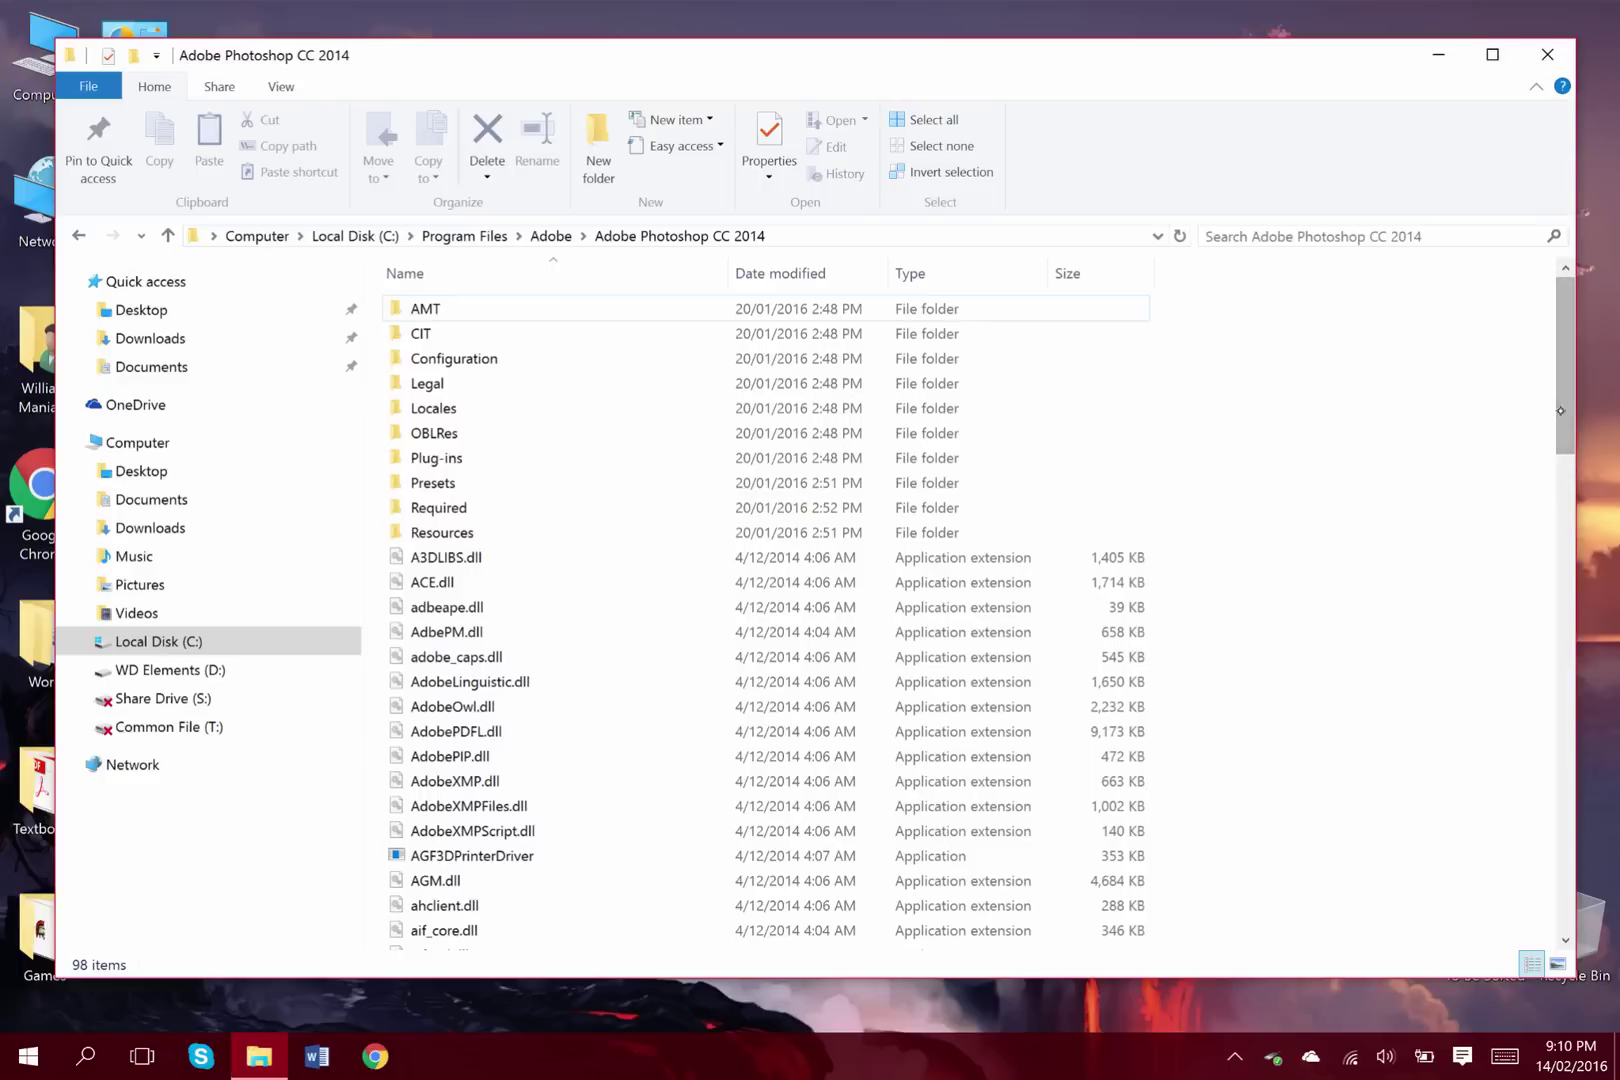
pyautogui.moveTo(1565, 424); pyautogui.dragTo(1520, 856)
pyautogui.click(476, 541)
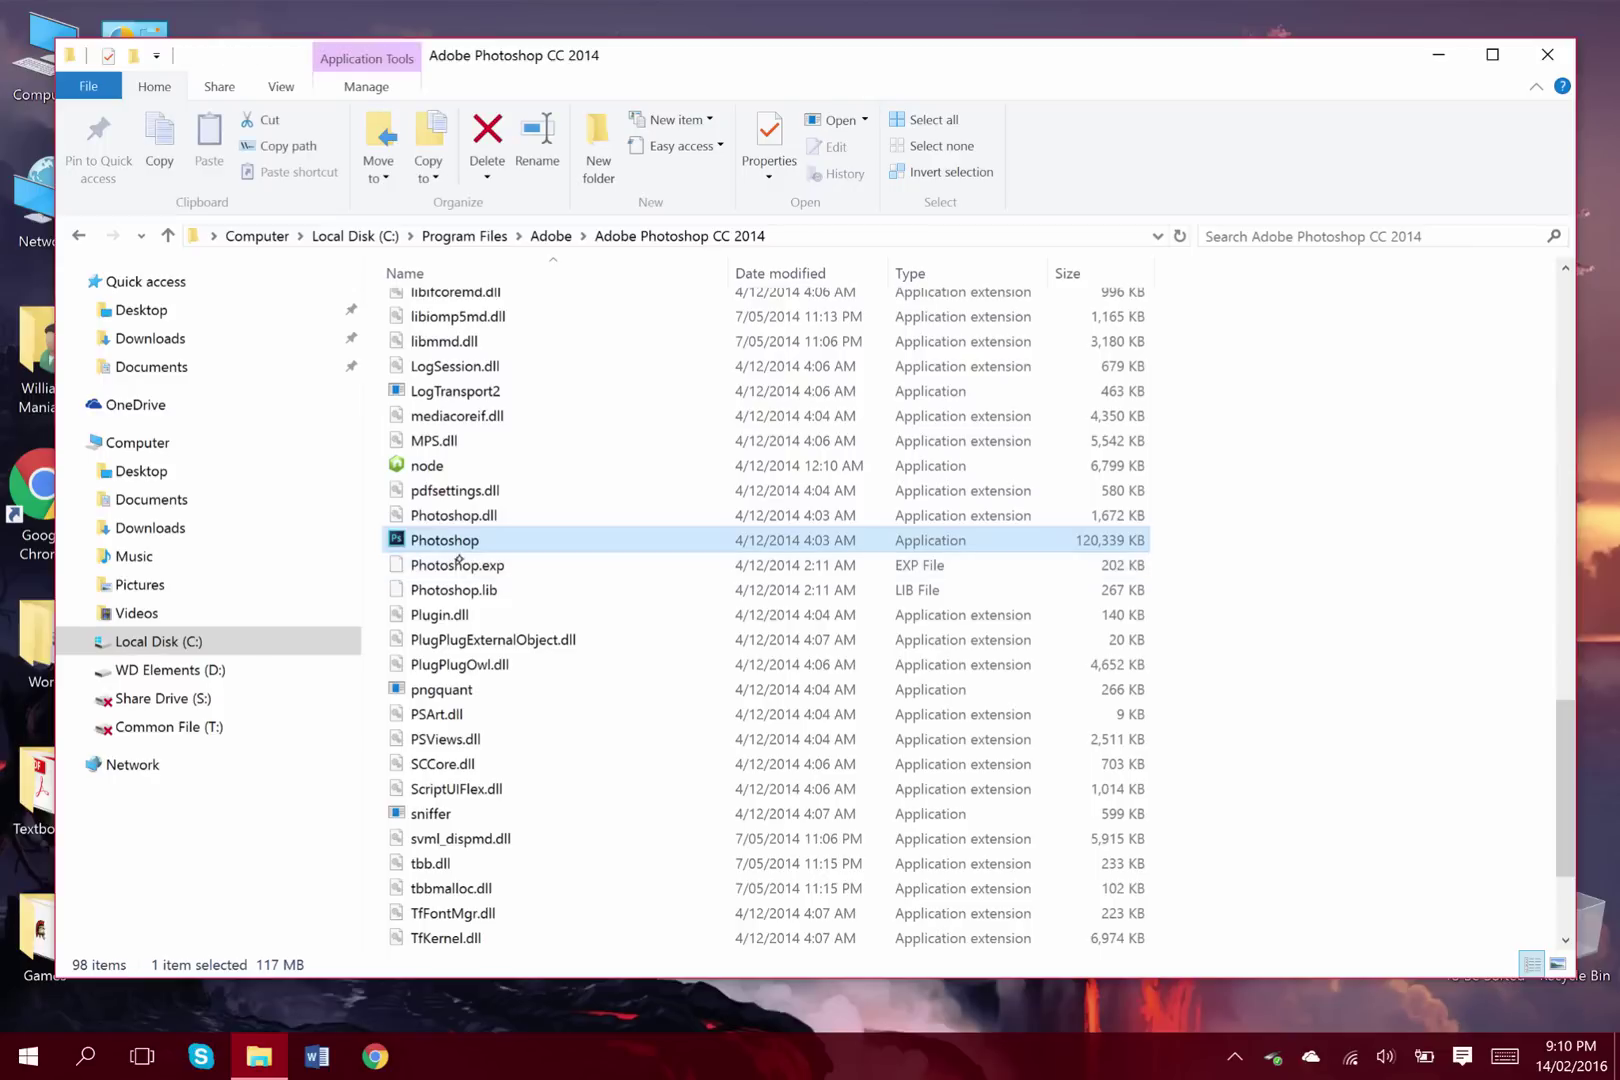
pyautogui.moveTo(906, 55); pyautogui.dragTo(1268, 58)
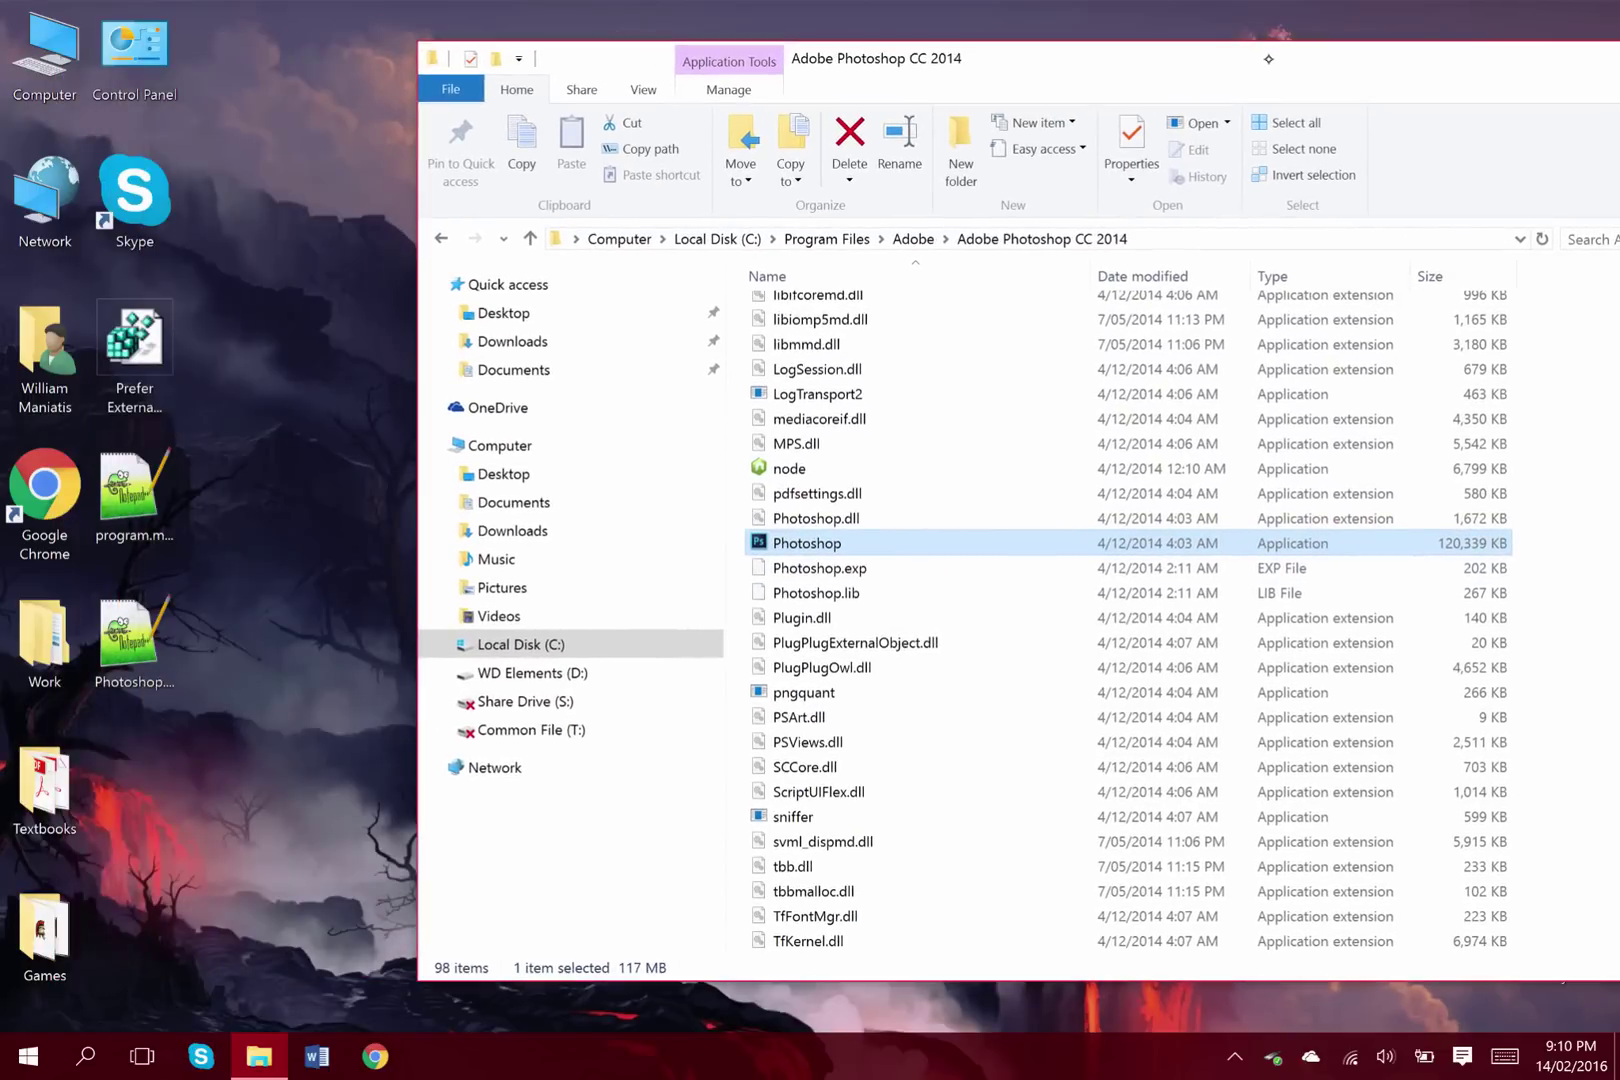
pyautogui.click(134, 495)
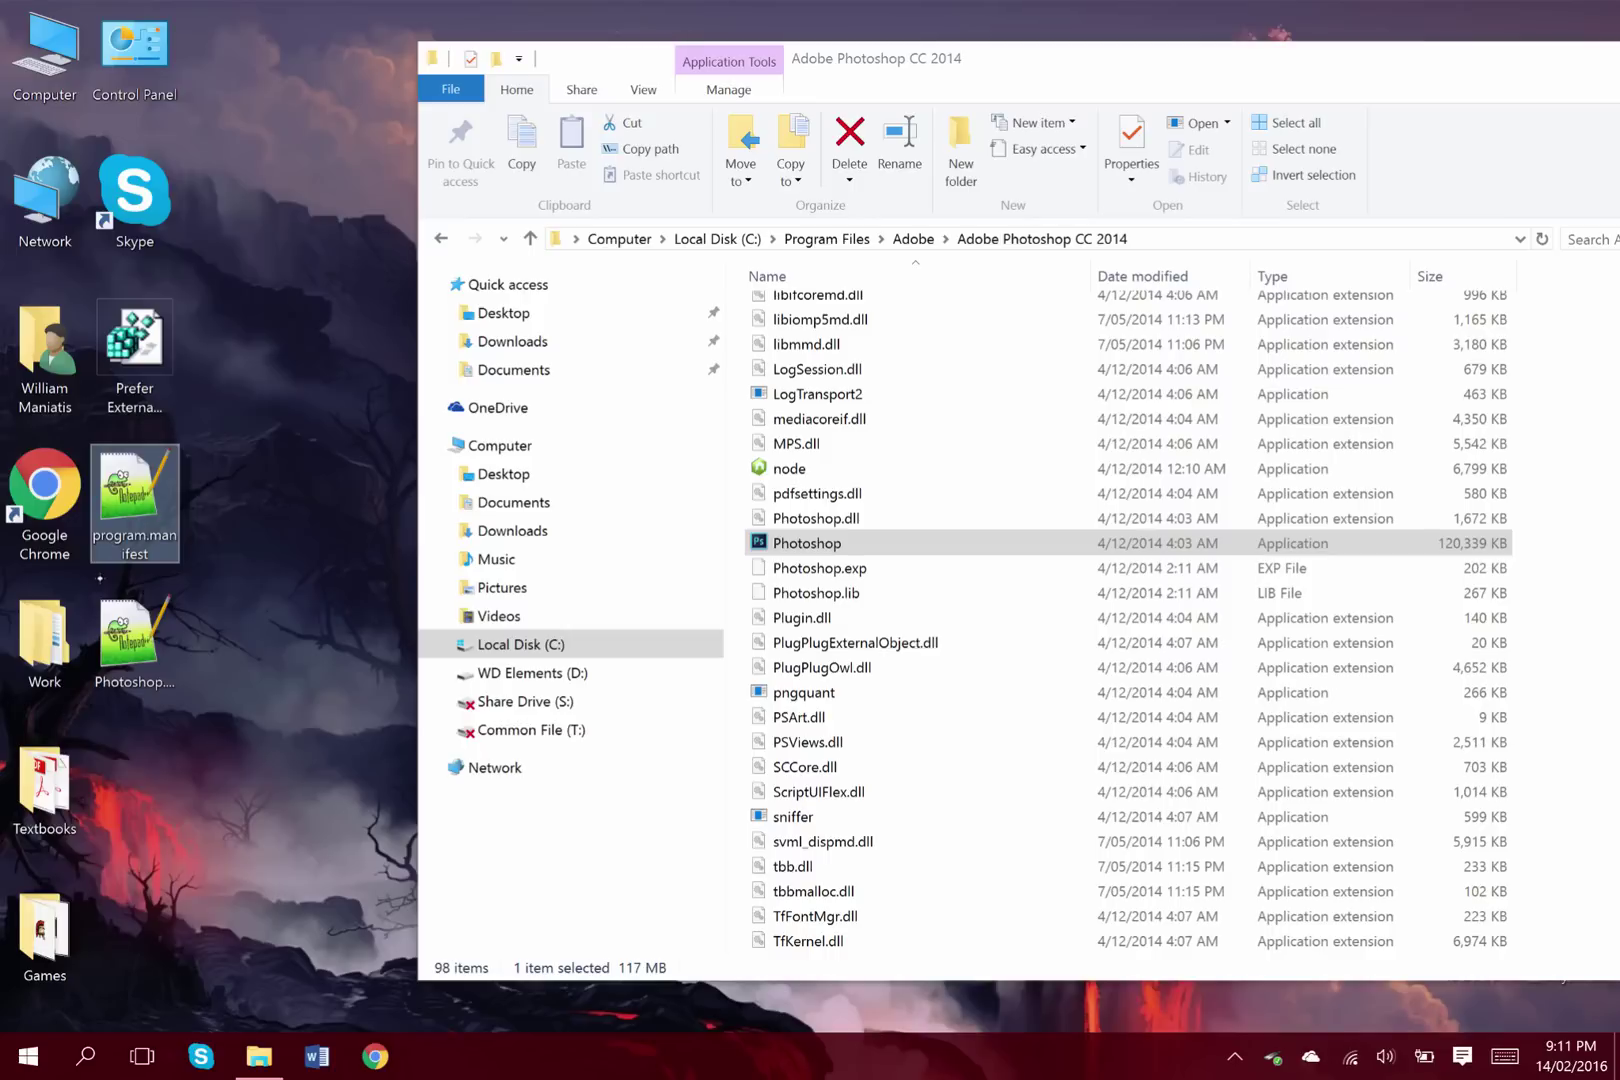
# Move Photoshop.exe.manifest from the desktop into the Adobe Photoshop CC 2014 folder, granting administrator permission
pyautogui.click(129, 641)
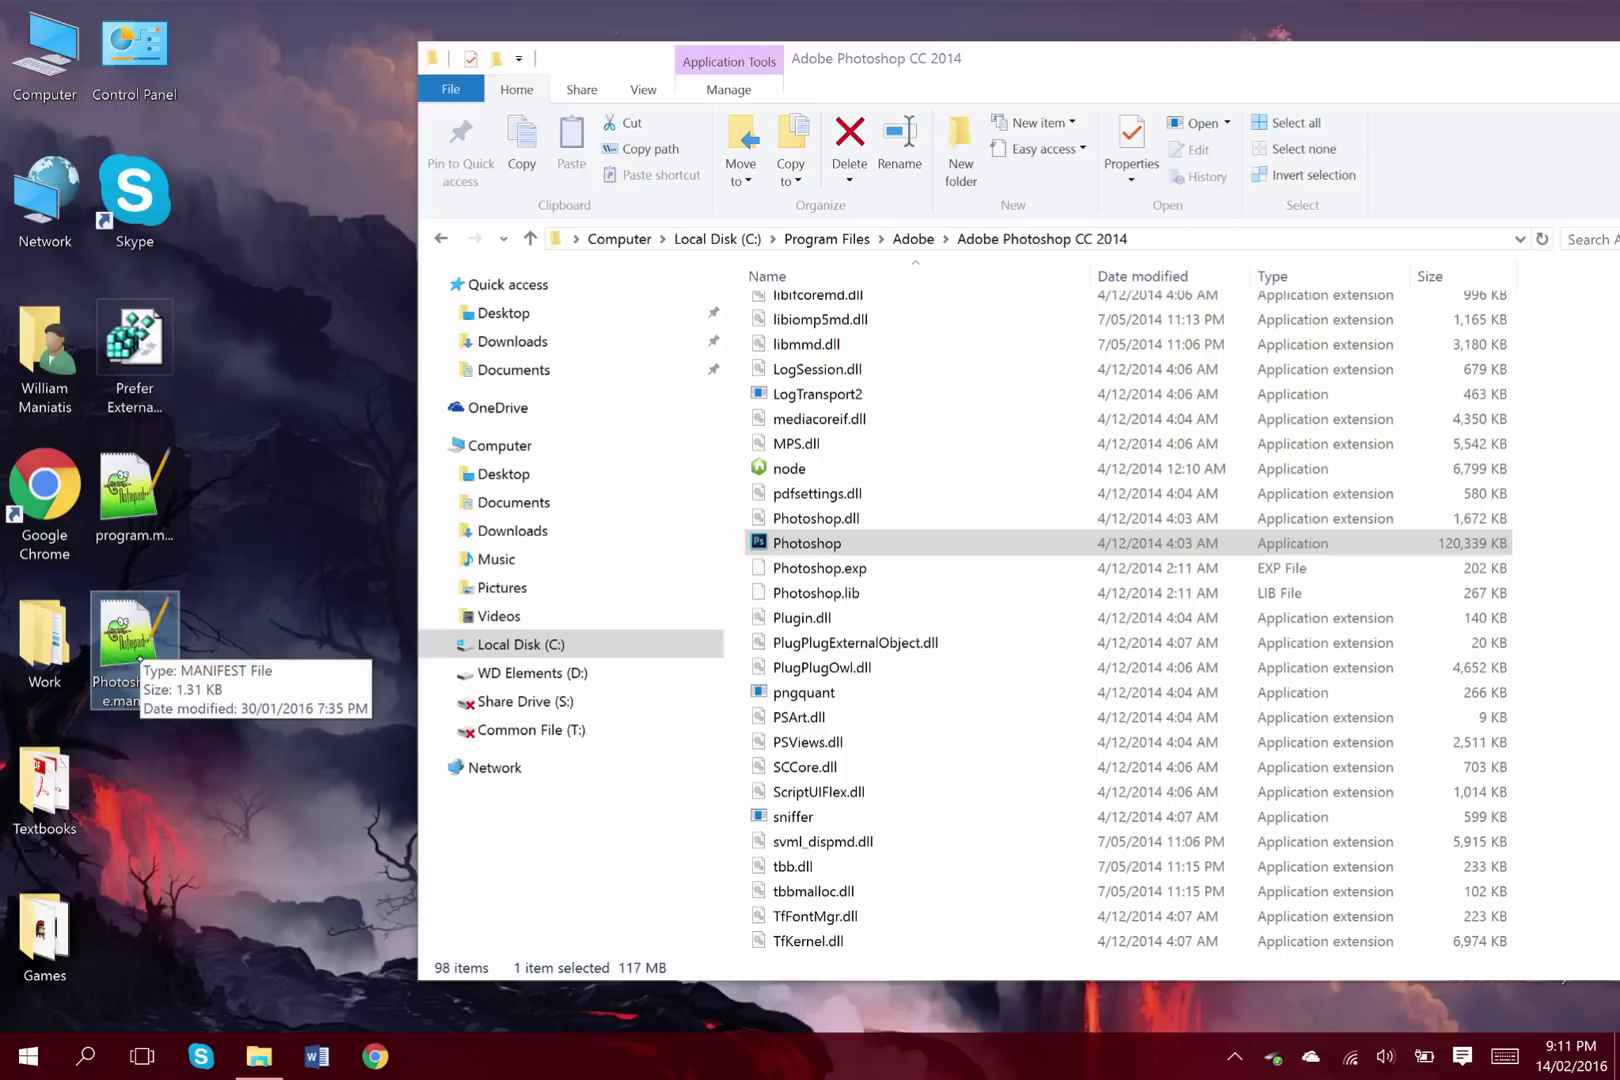
pyautogui.hotkey('ctrl', 'x')
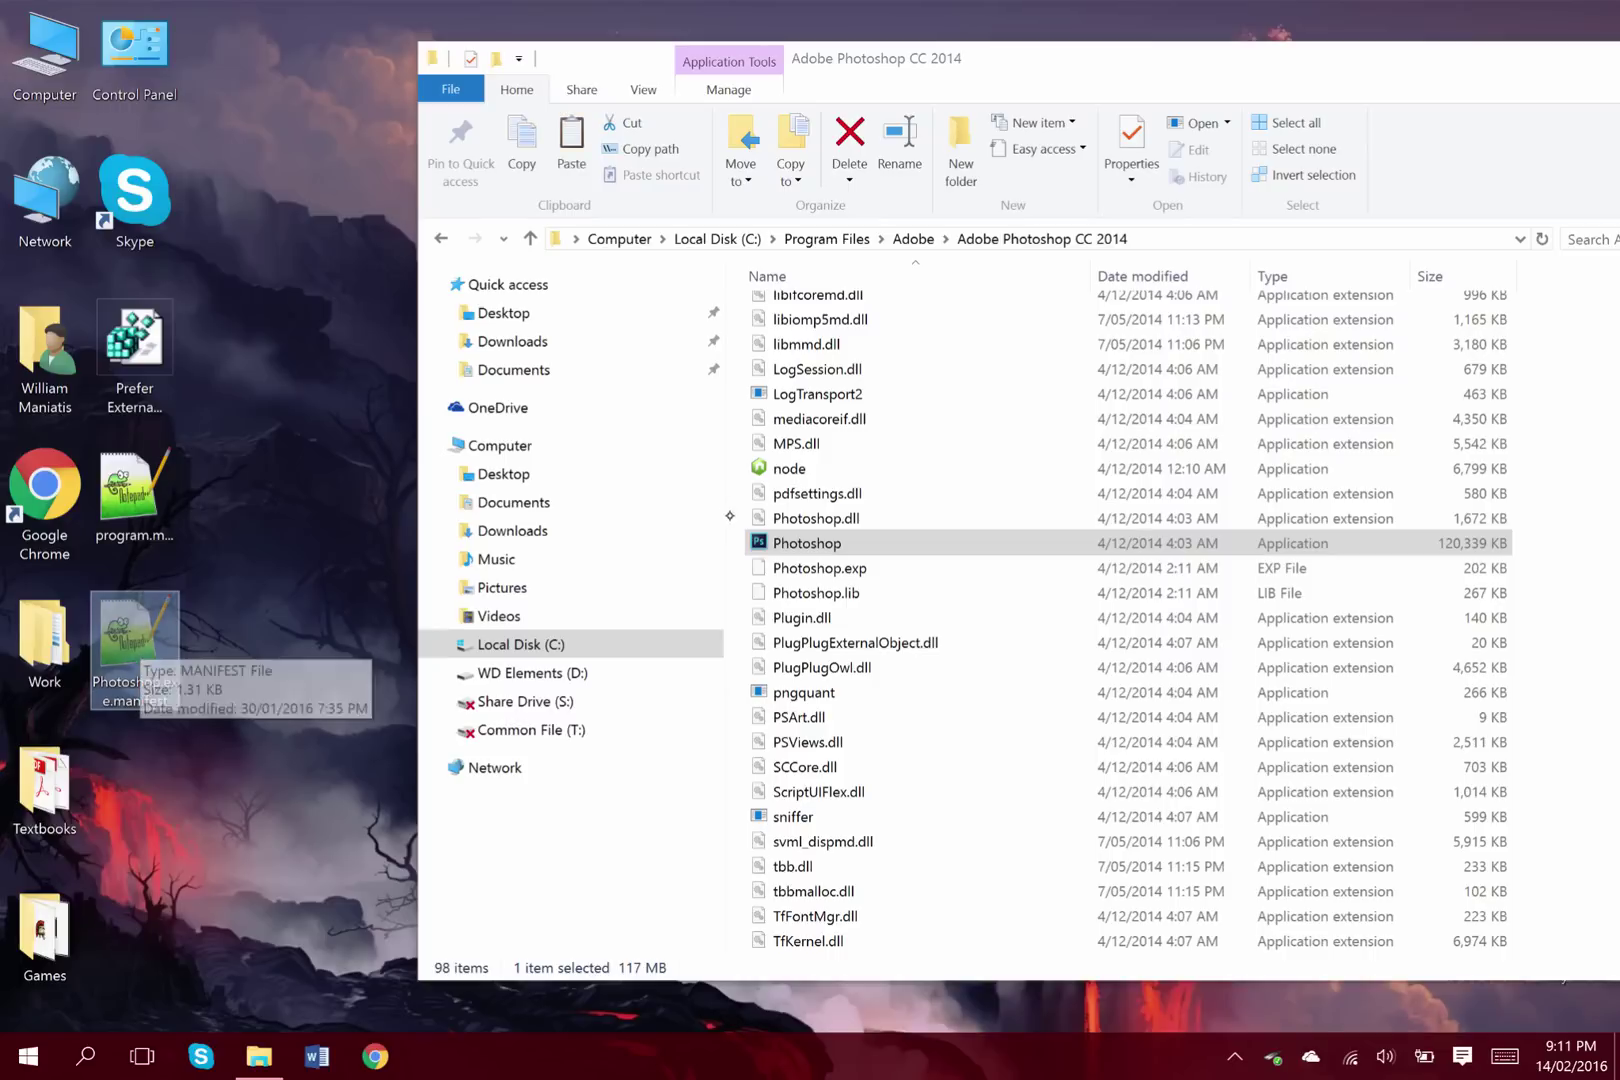
pyautogui.click(732, 541)
pyautogui.hotkey('ctrl', 'v')
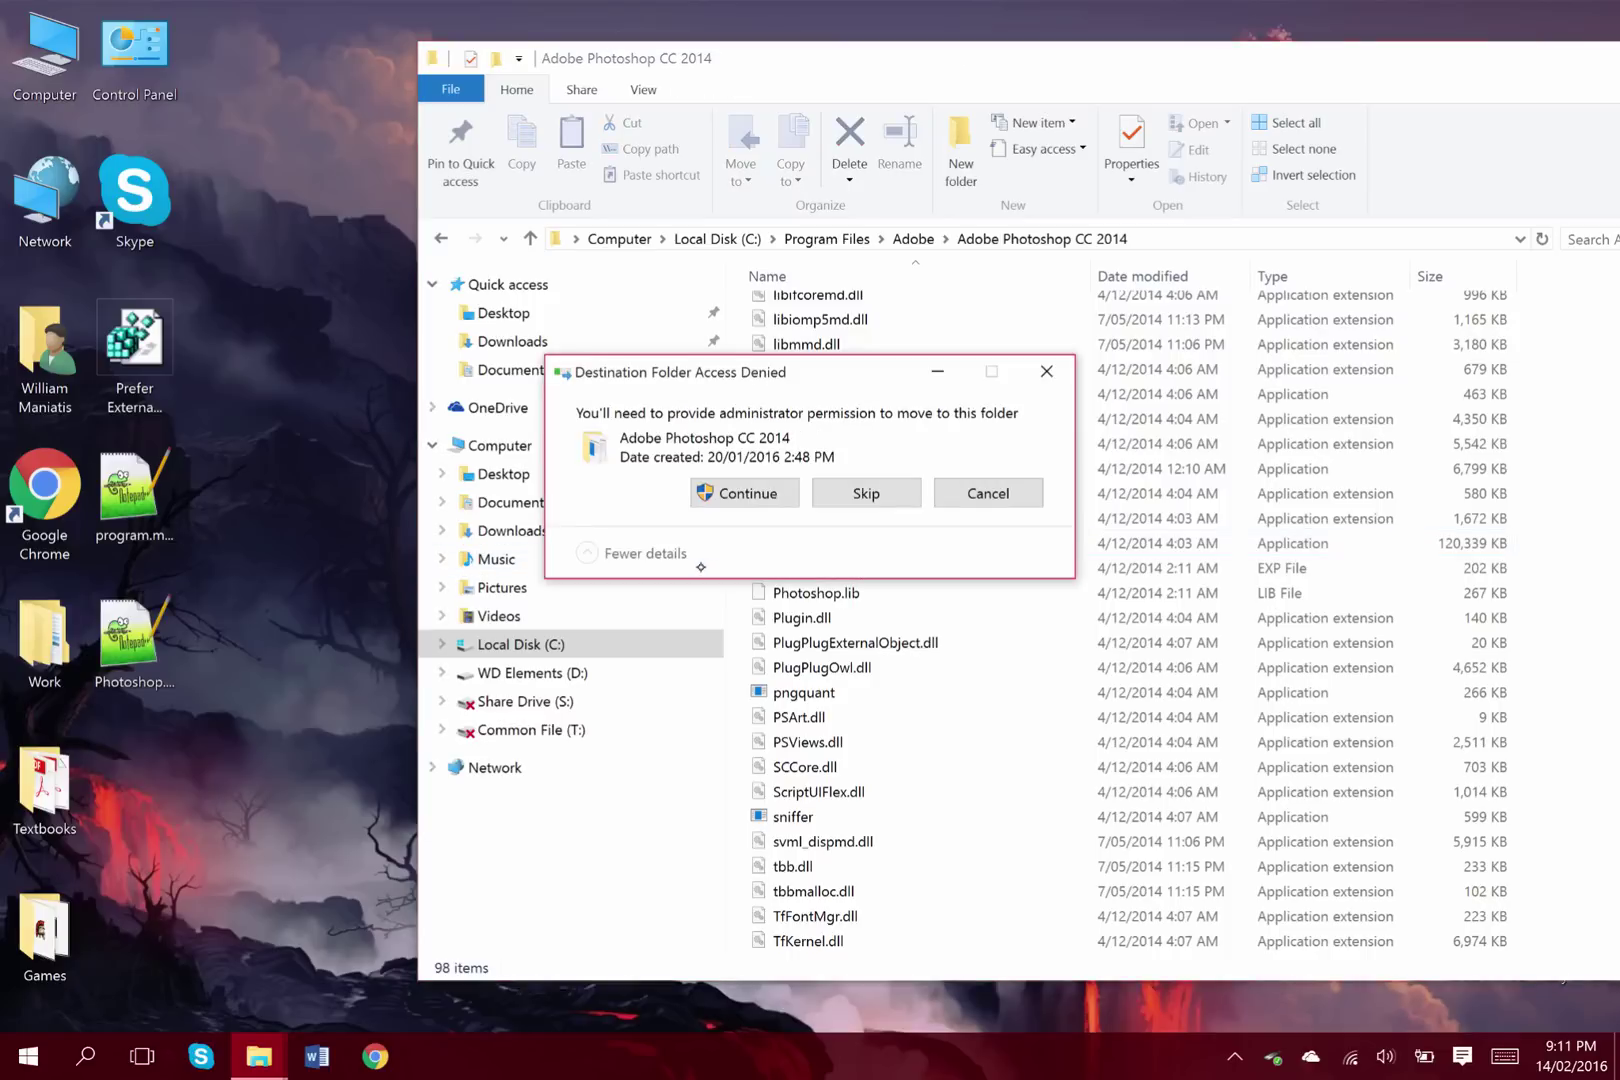
pyautogui.click(705, 492)
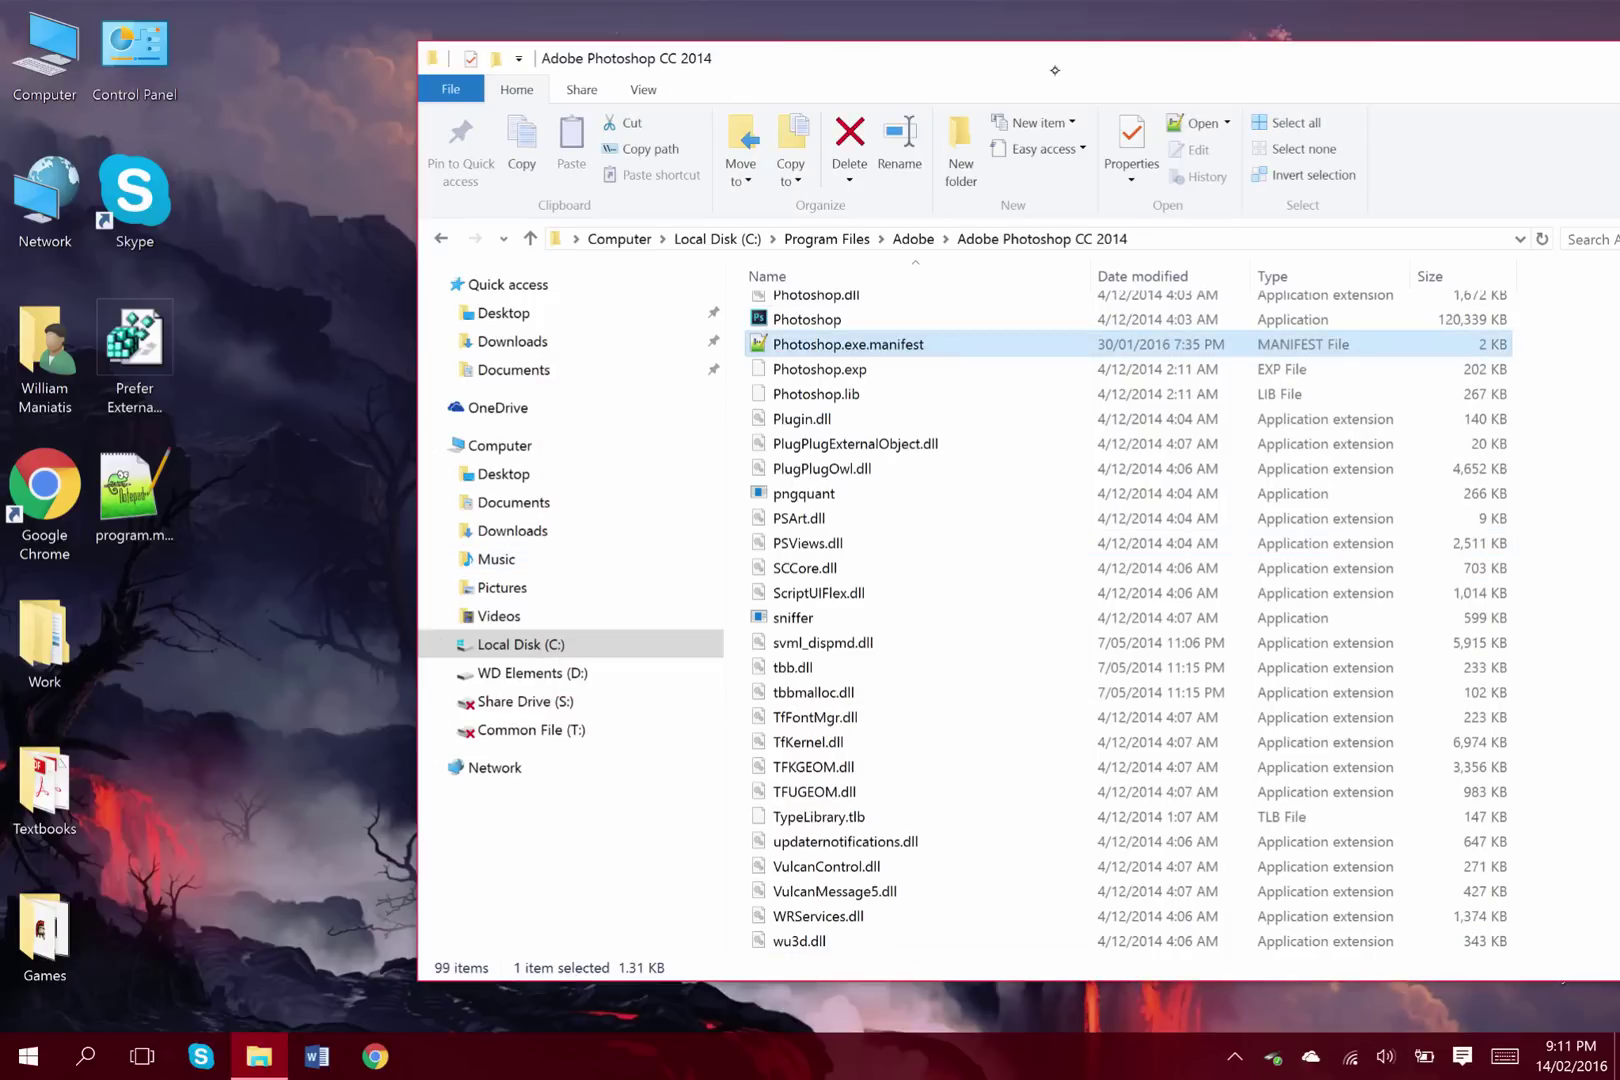
pyautogui.moveTo(1094, 74); pyautogui.dragTo(717, 76)
pyautogui.click(1424, 60)
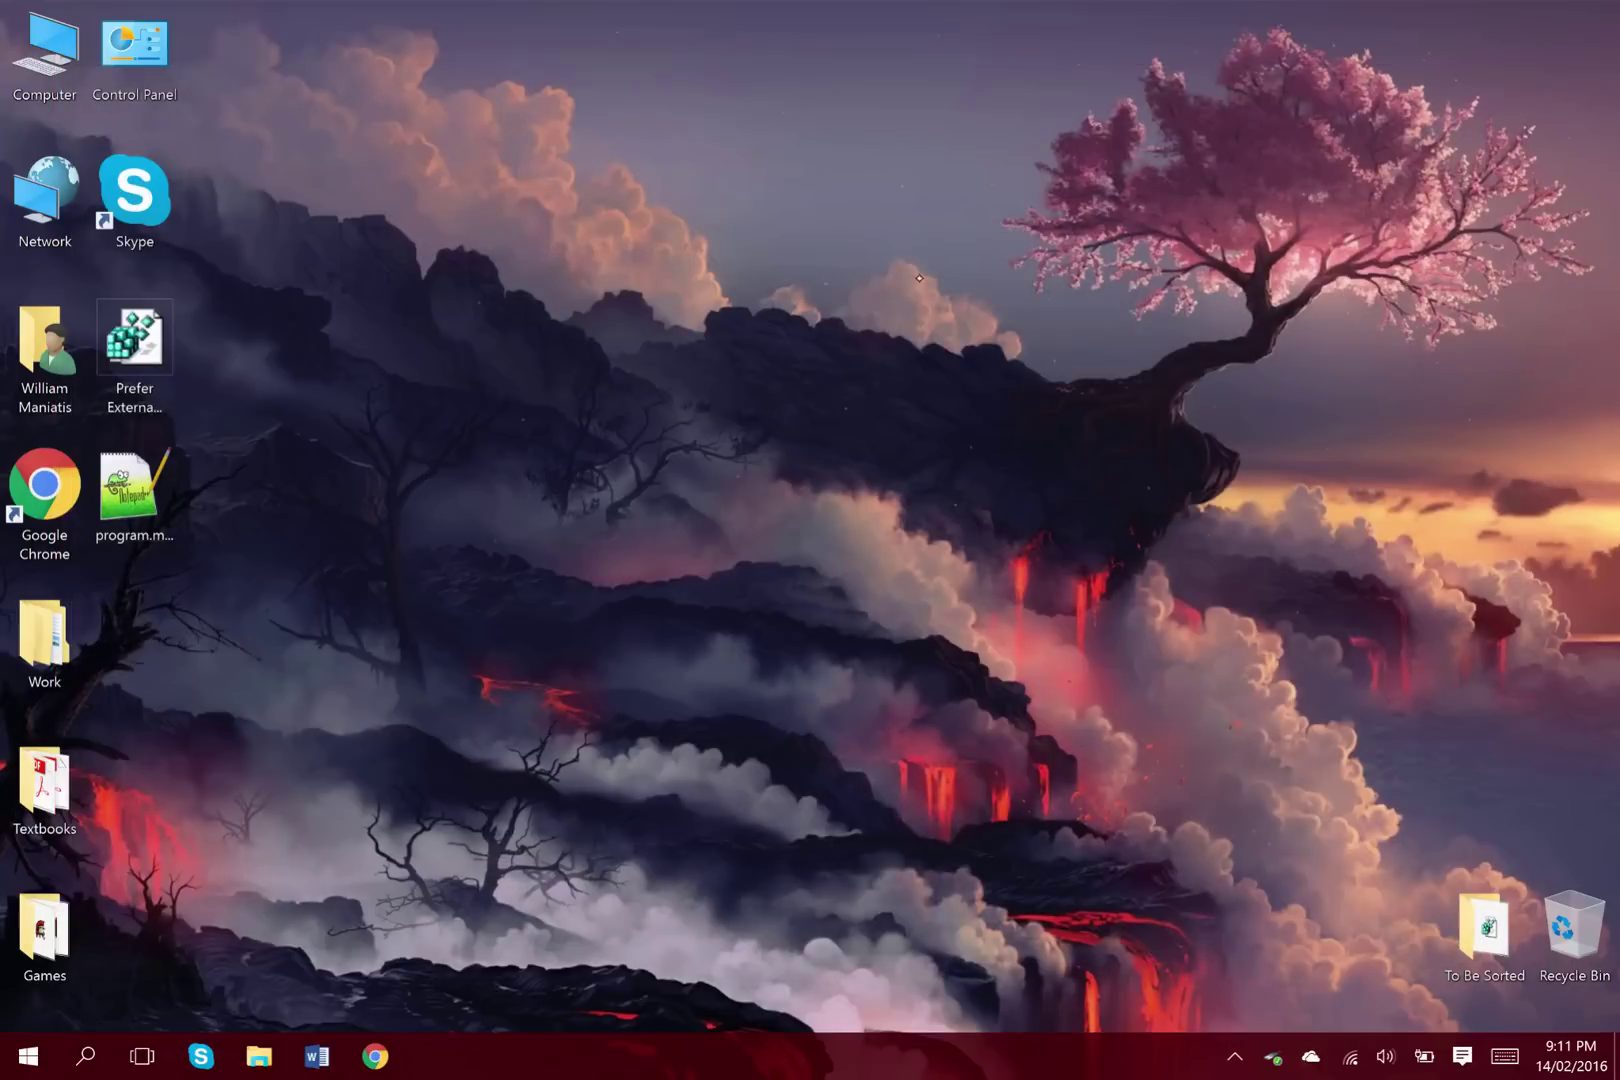
pyautogui.click(86, 1056)
pyautogui.write('phot')
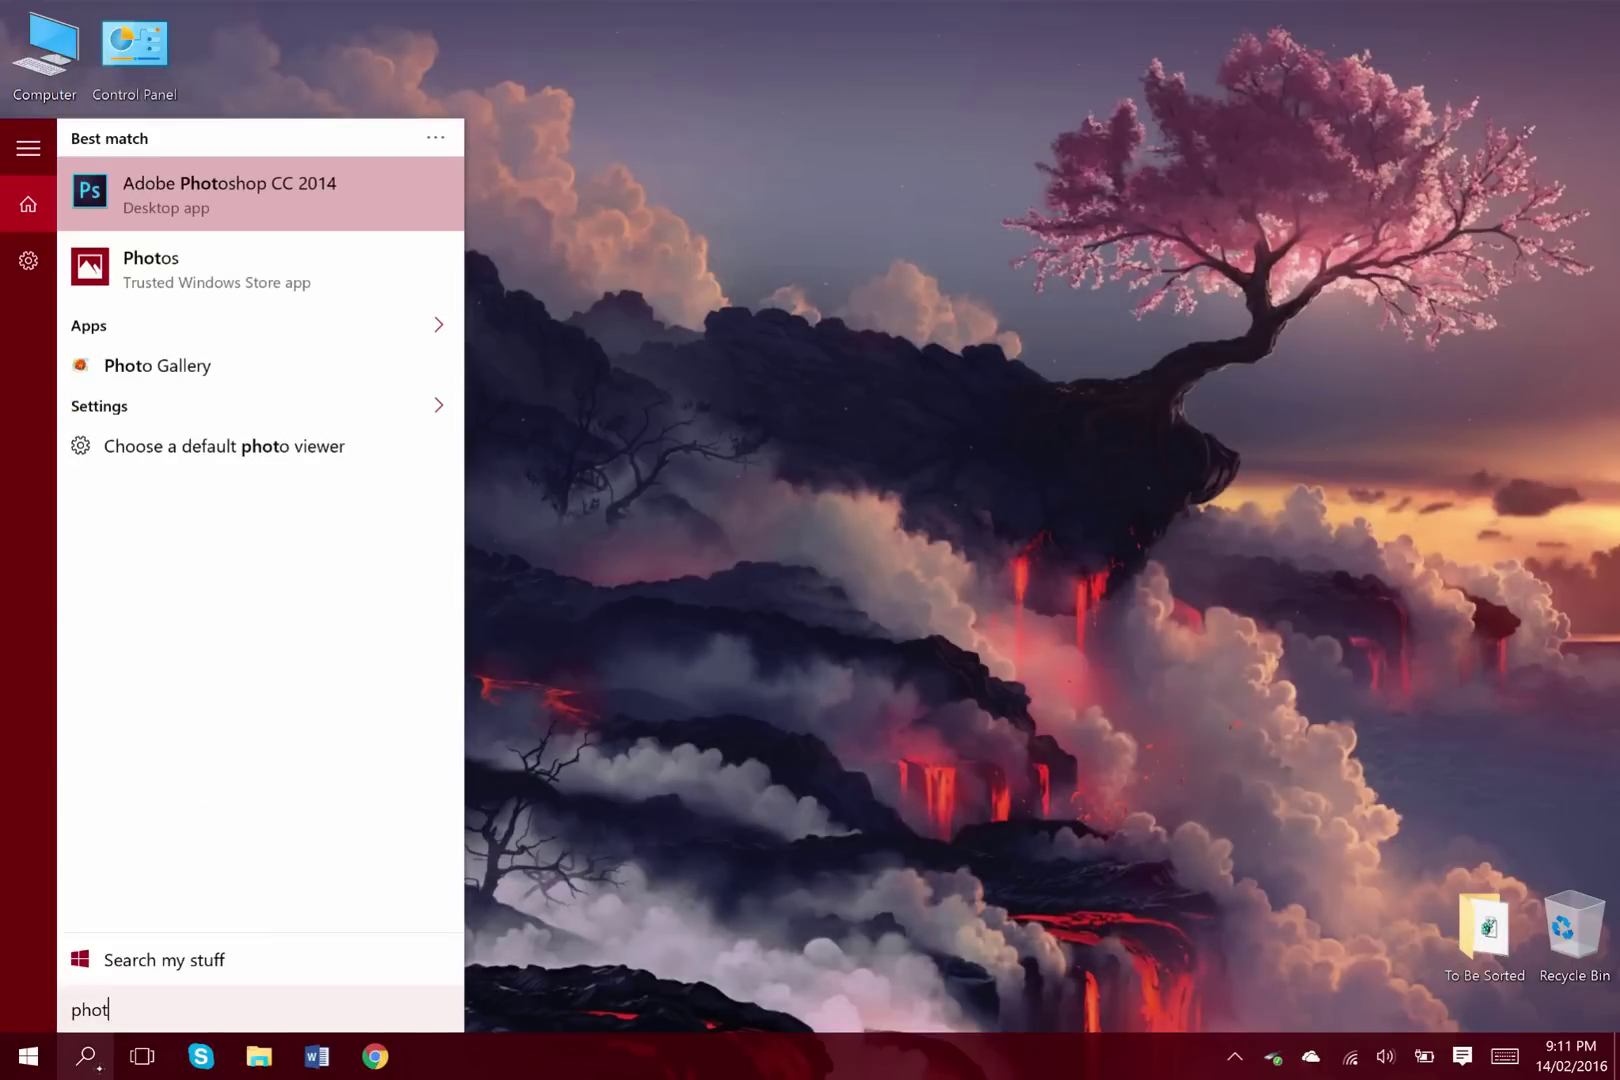
pyautogui.press('Return')
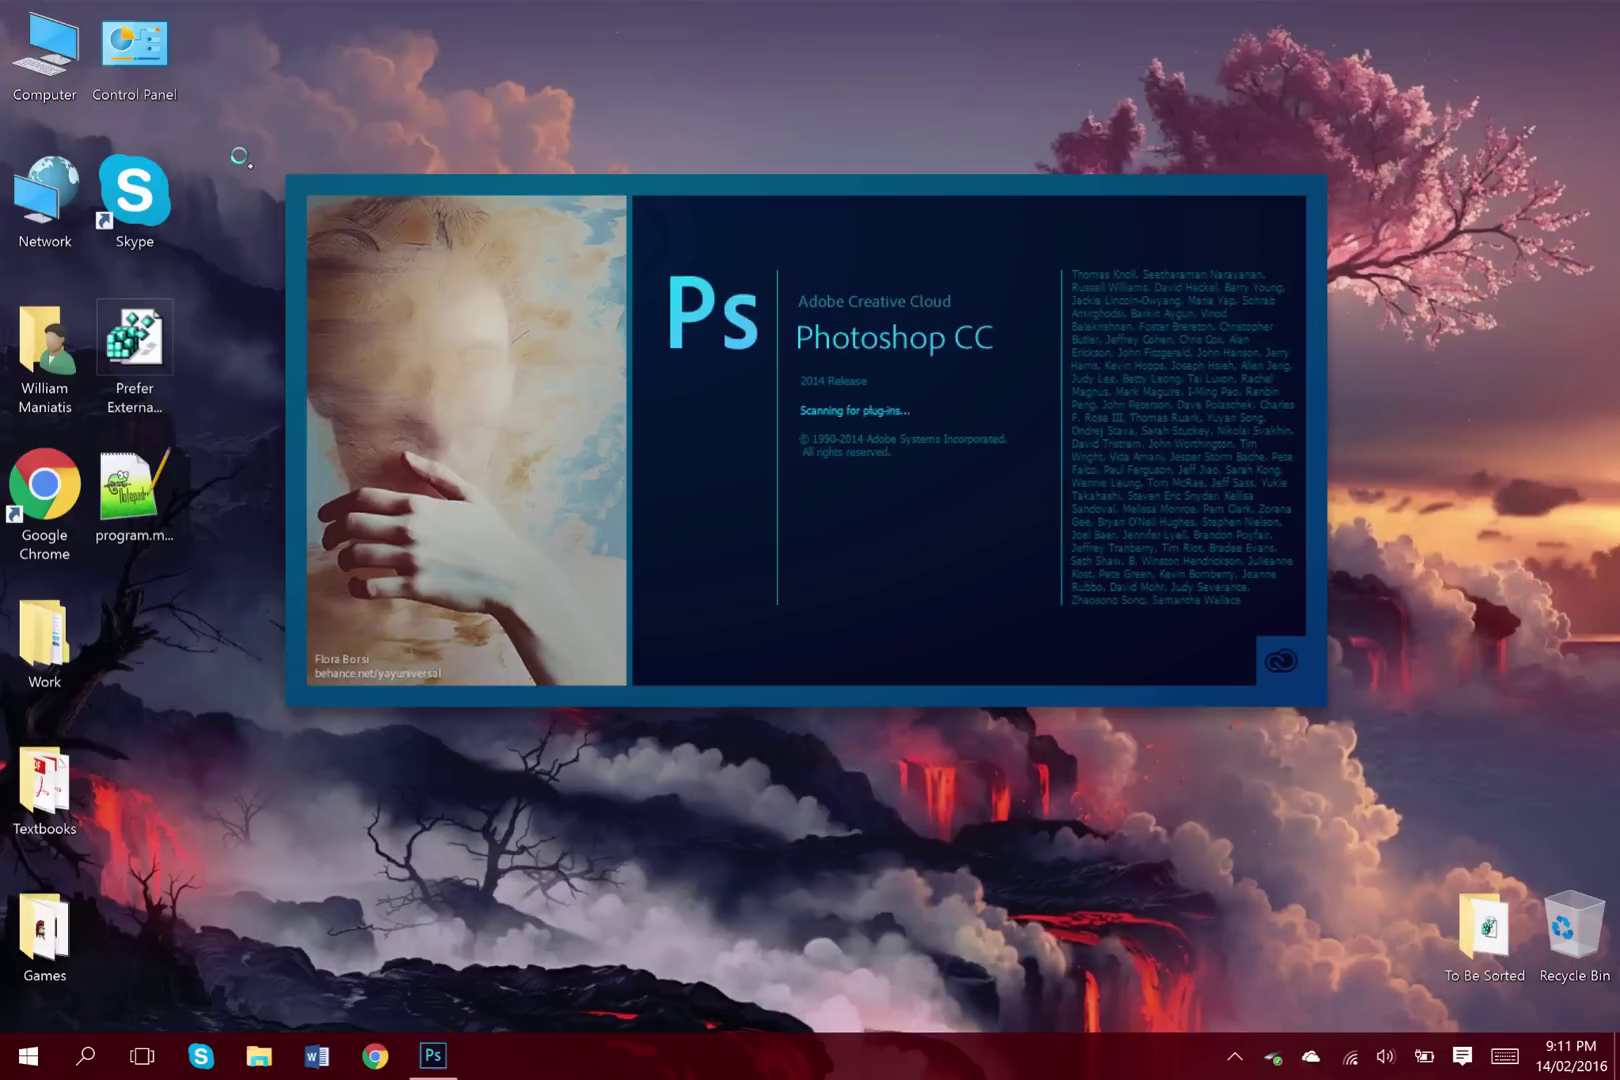